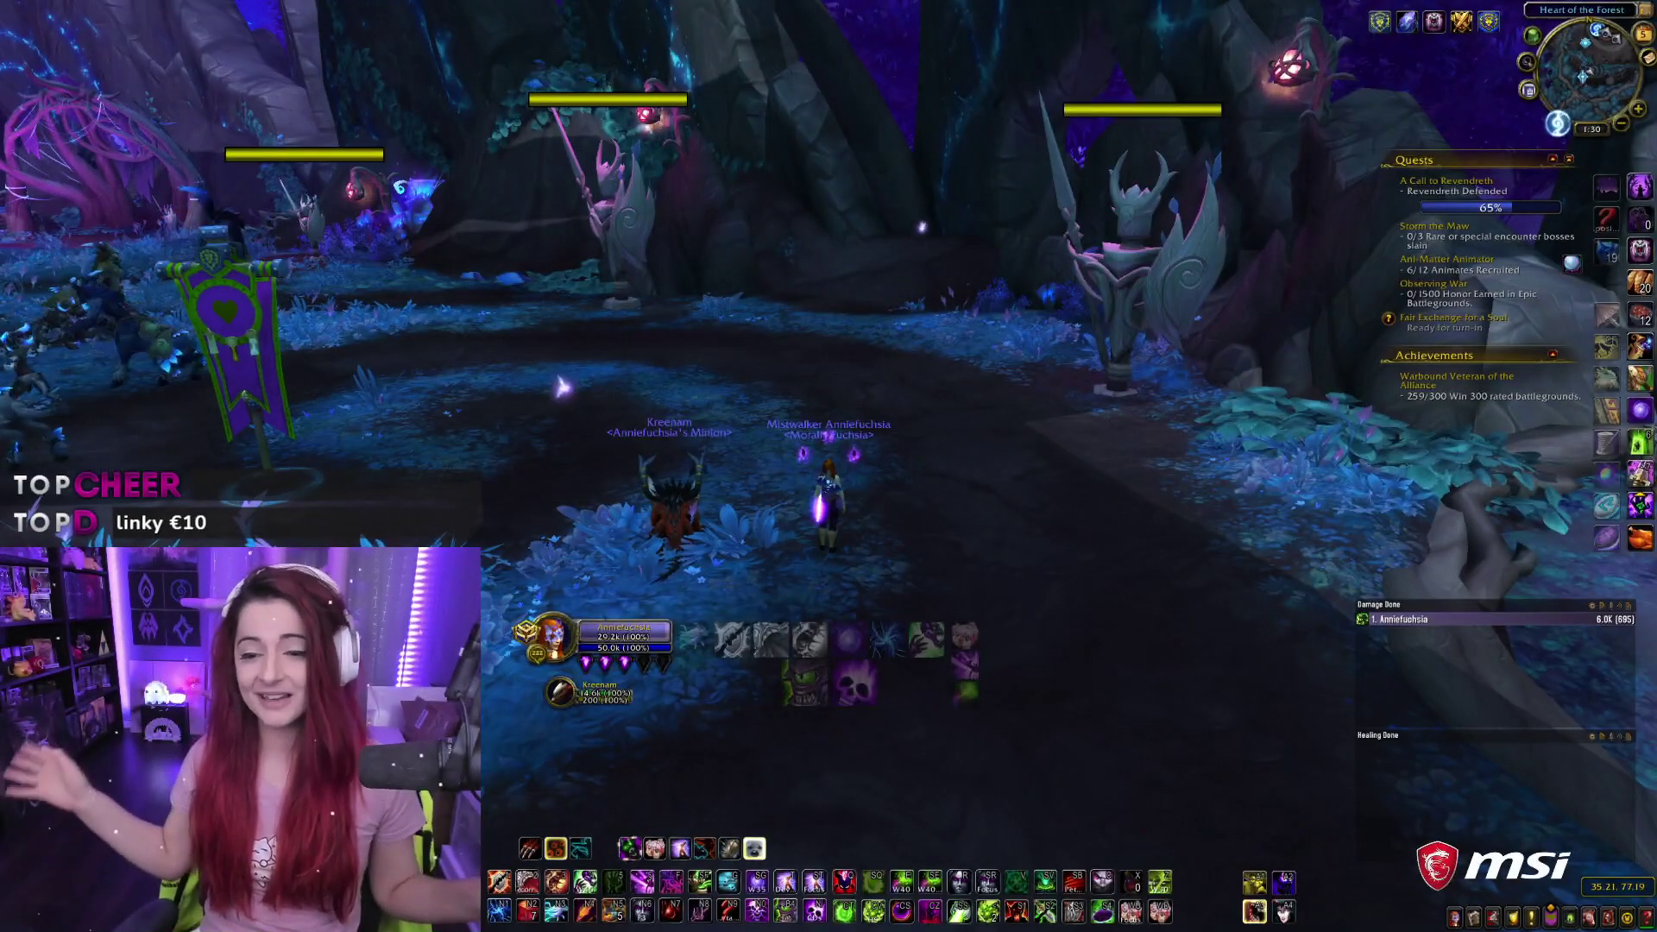
Step: Face the Heart of the Forest training dummies and open WeakAuras with /wa
{"action": "key", "text": "a"}
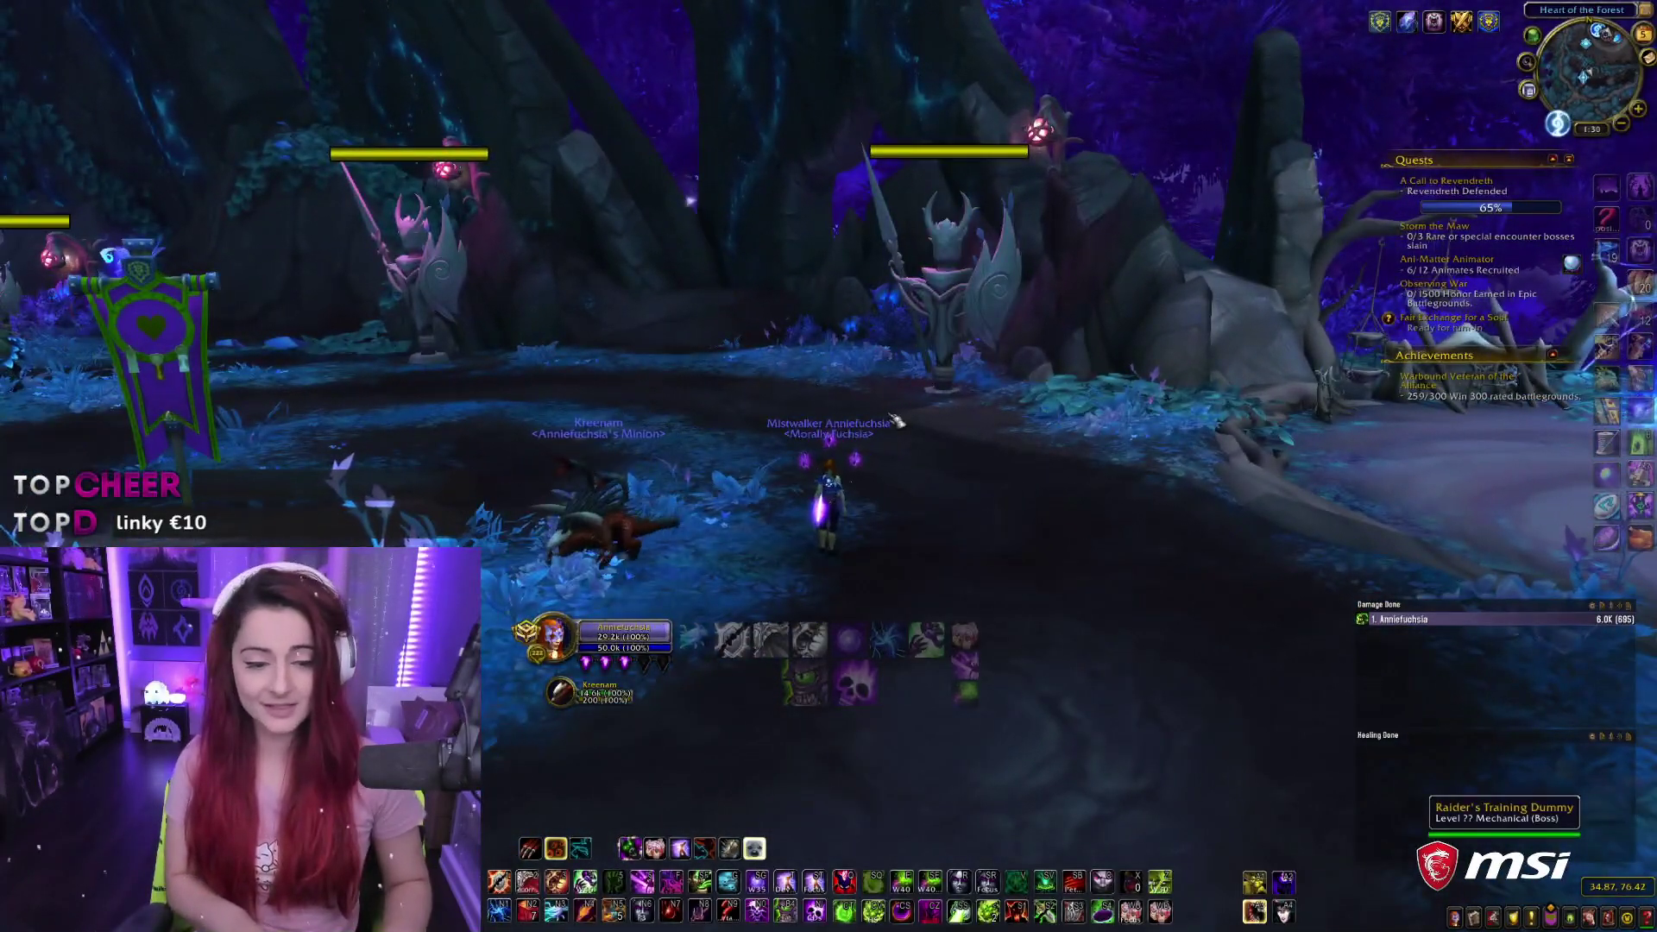
{"action": "type", "text": "/wa"}
{"action": "key", "text": "Return"}
Step: Duplicate Annieffliction as 'Annieffliction SHOW STRUM' and set the original group to load Never
{"action": "right_click", "coordinate": [660, 248]}
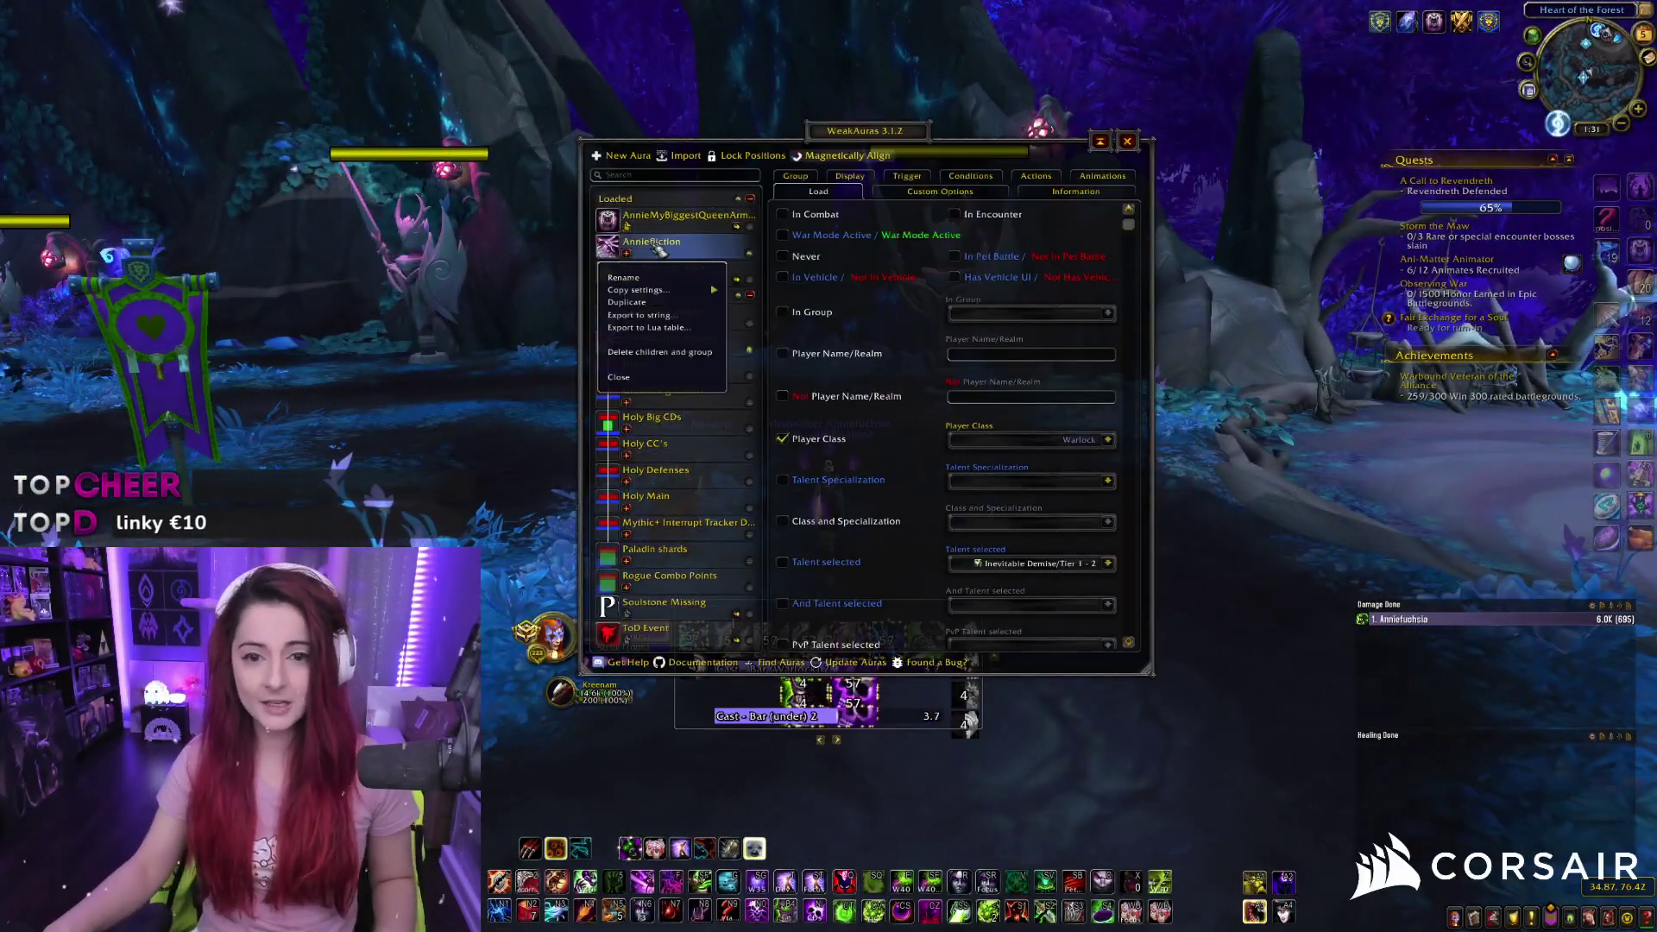
{"action": "left_click", "coordinate": [627, 302]}
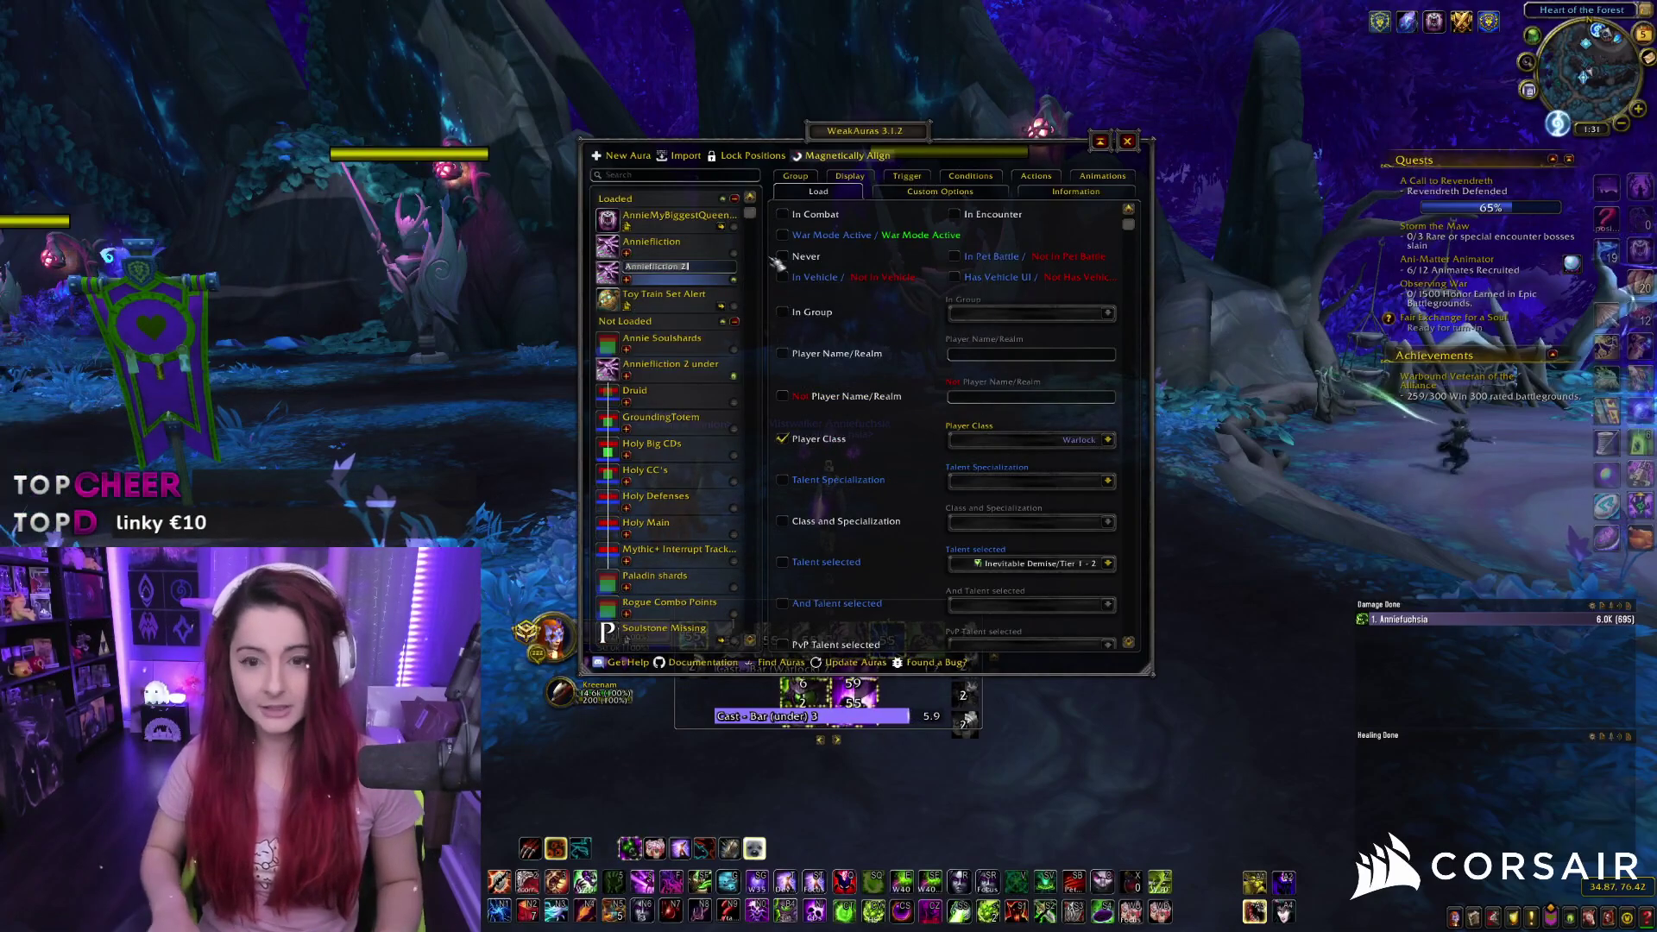
{"action": "key", "text": "BackSpace"}
{"action": "type", "text": "SHOW"}
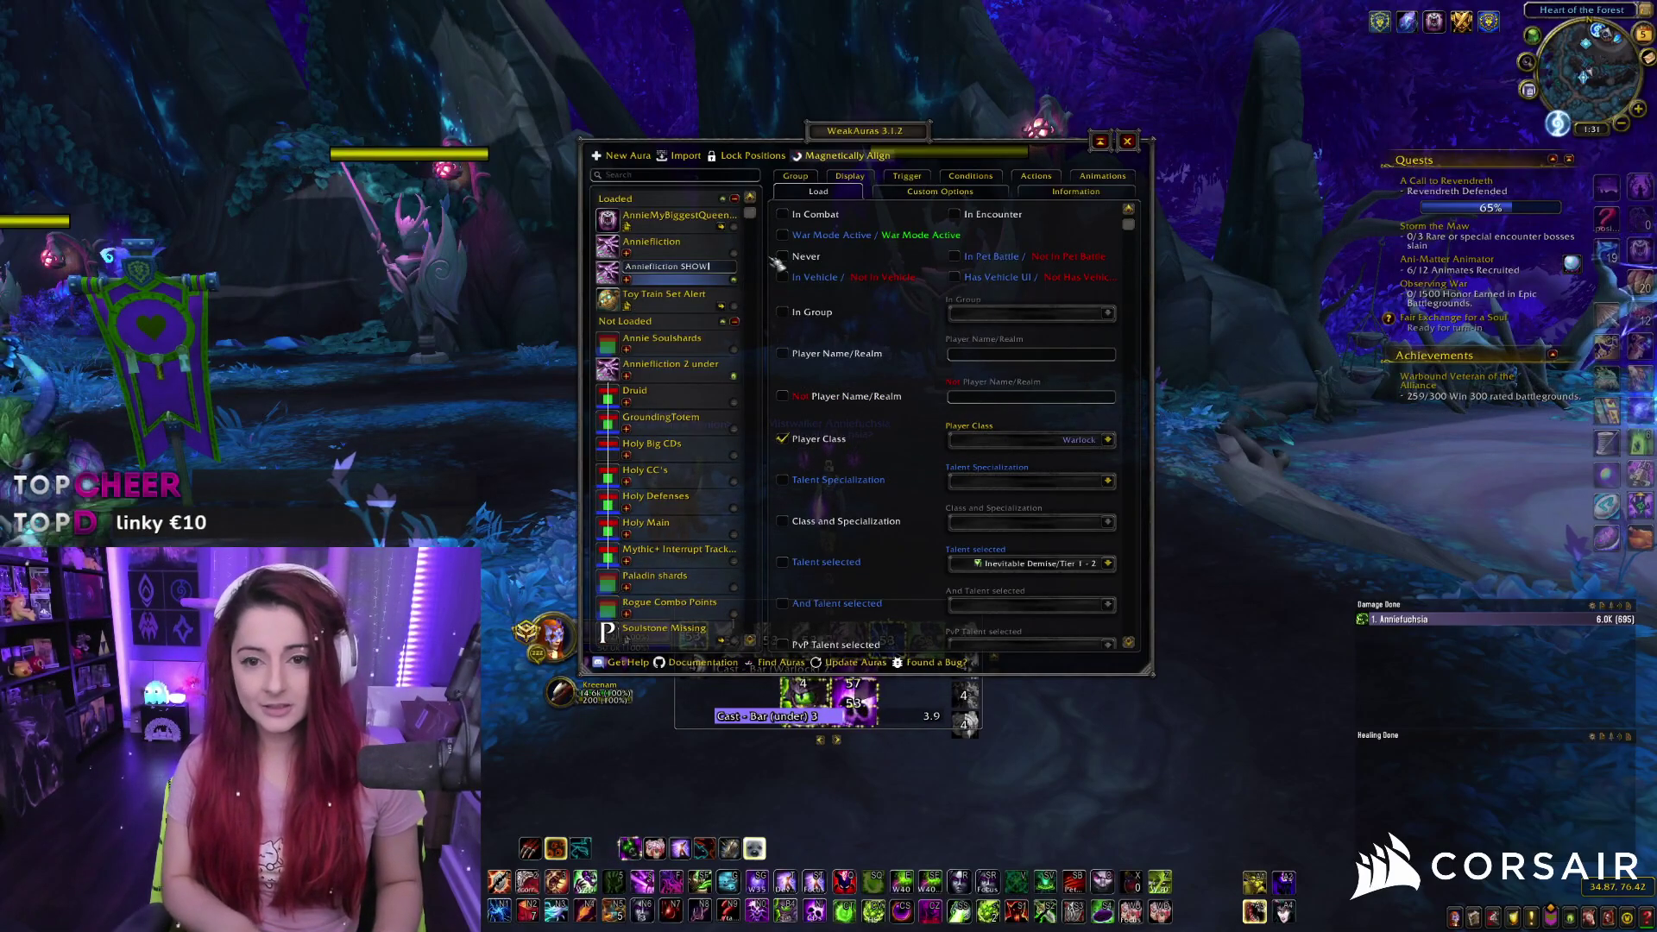
{"action": "type", "text": " STRUM"}
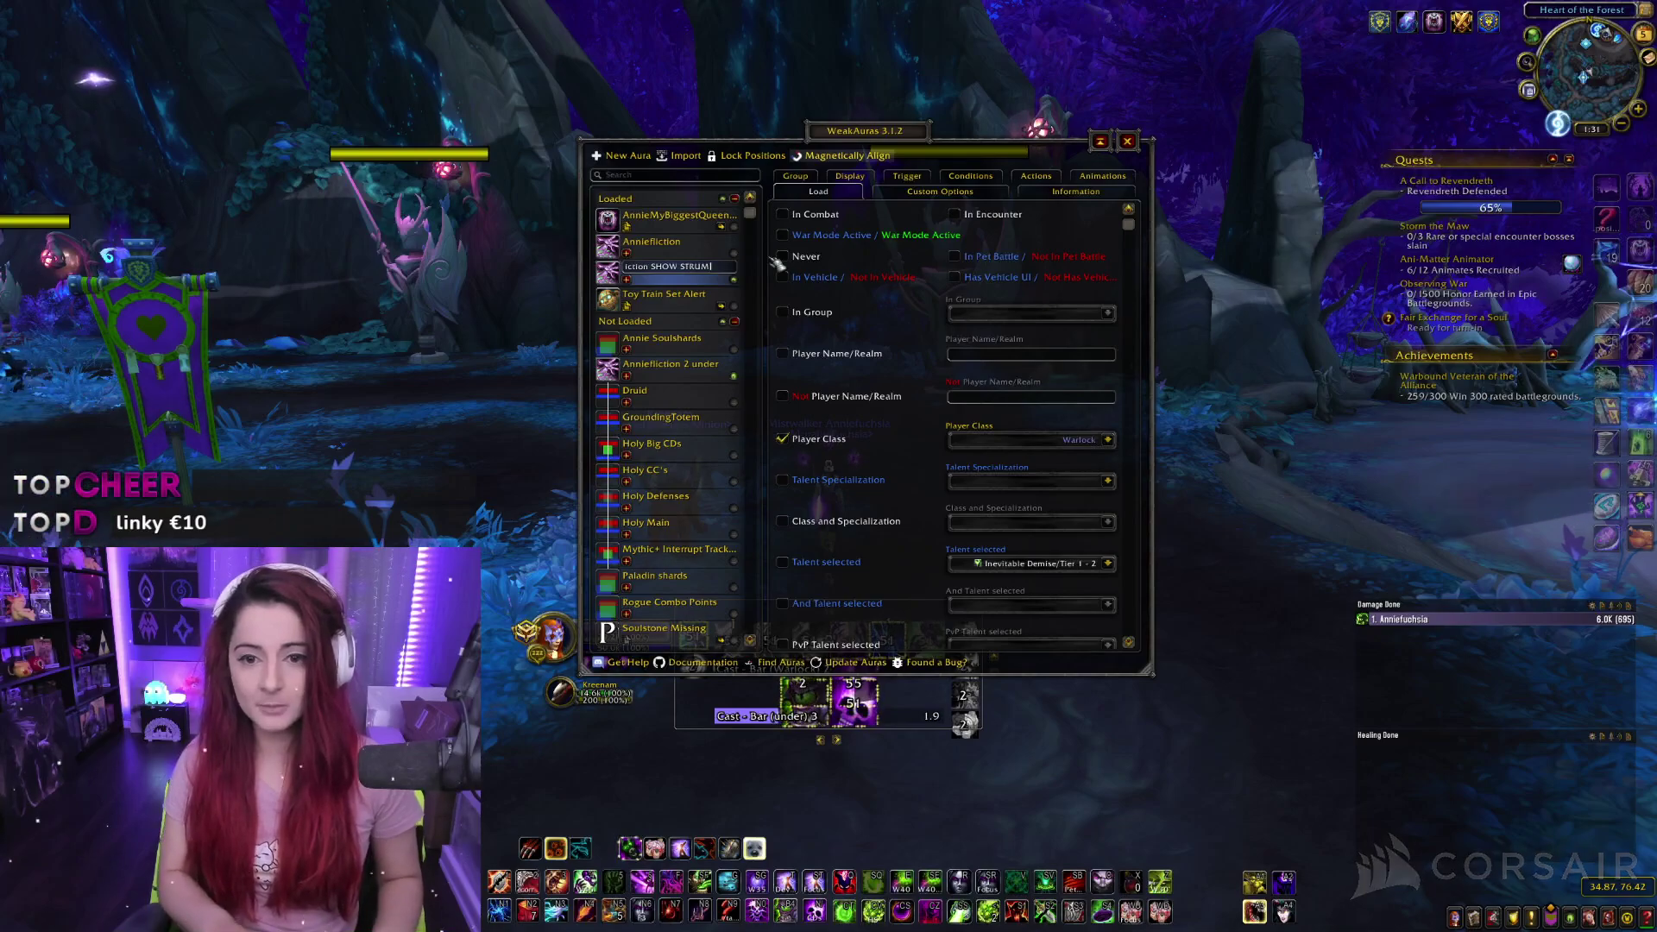
{"action": "key", "text": "Return"}
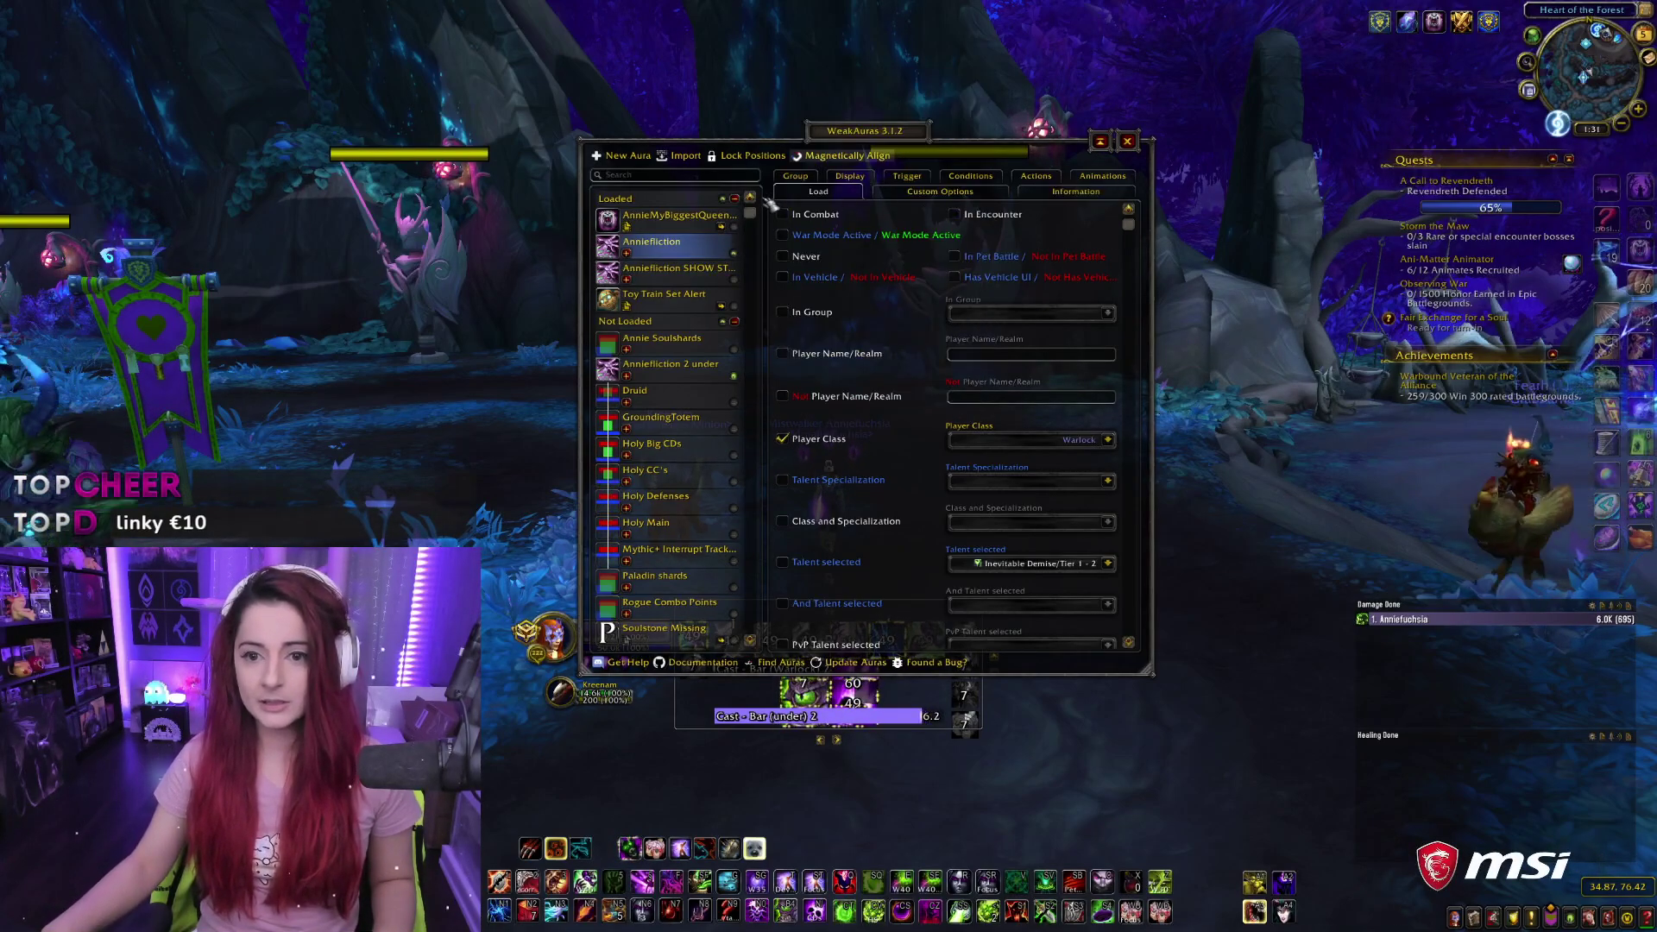
{"action": "left_click", "coordinate": [783, 256]}
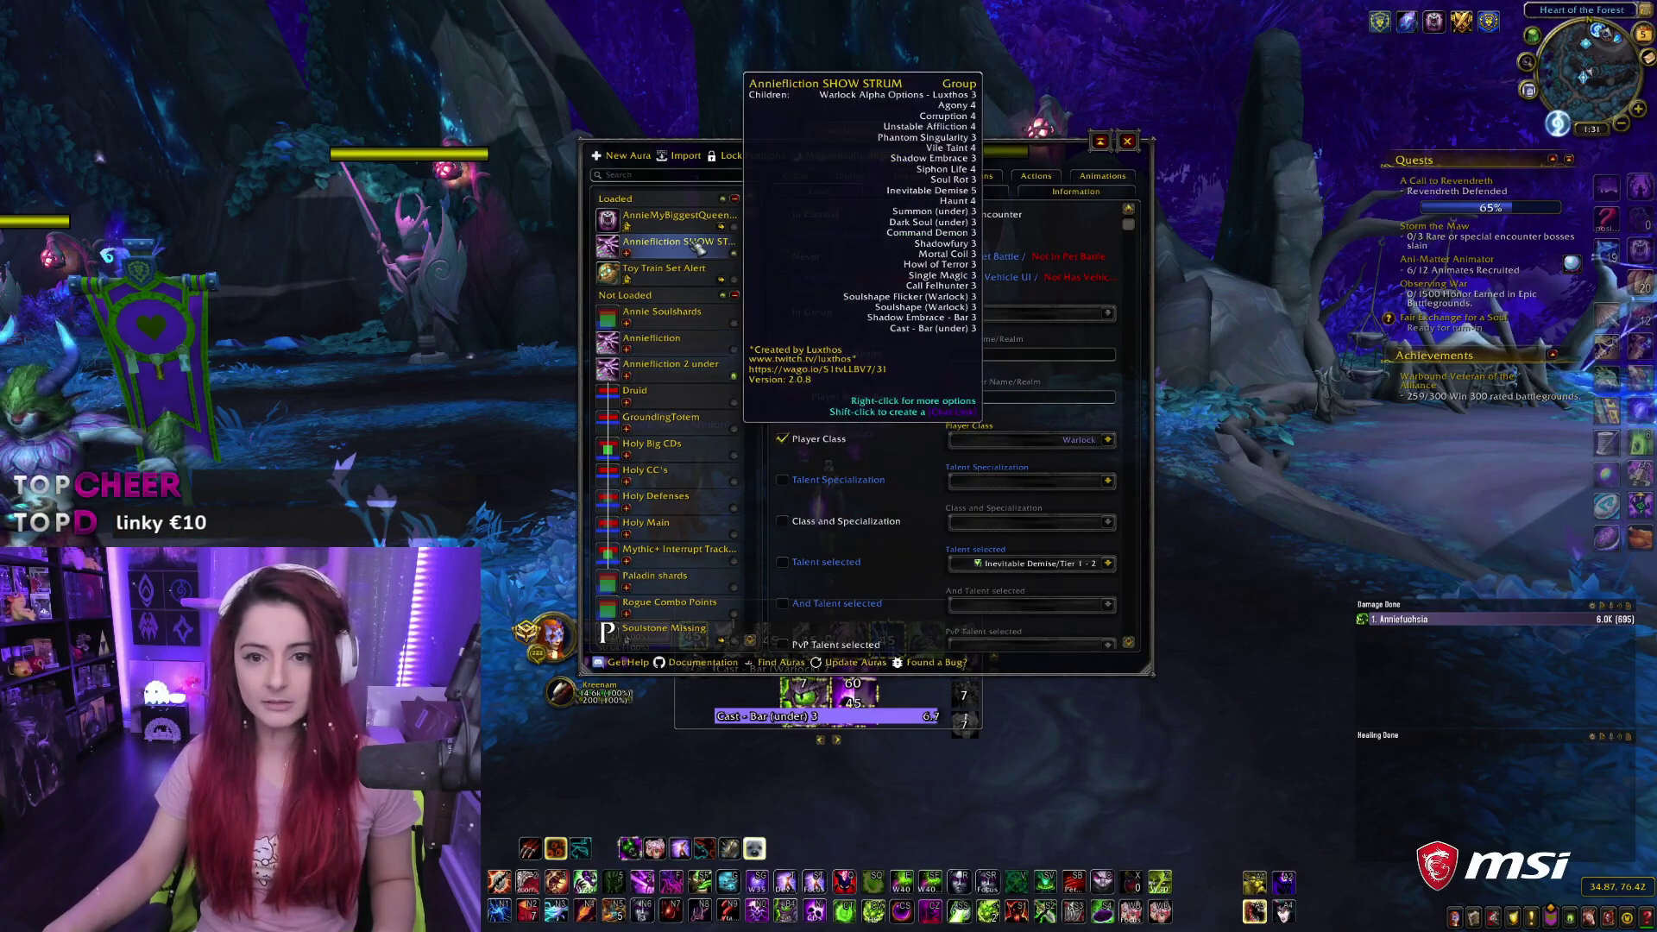
Step: Drag the copied group's on-screen display to the upper left, then close WeakAuras options
{"action": "left_click_drag", "start_coordinate": [865, 131], "coordinate": [1270, 76]}
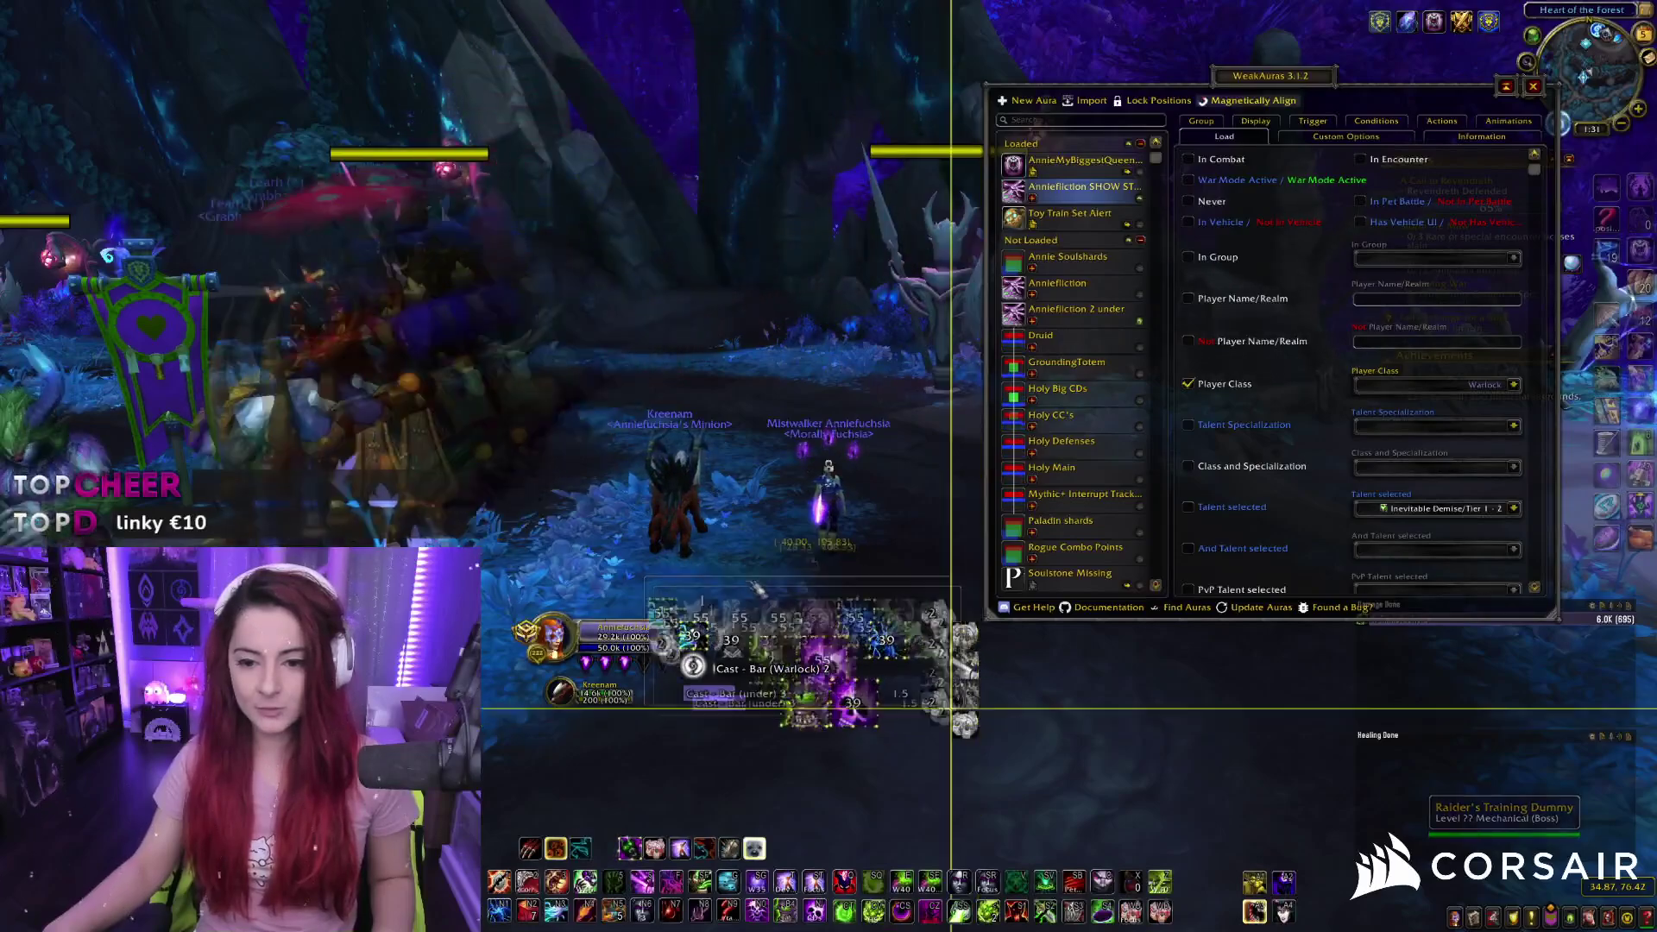
{"action": "left_click_drag", "start_coordinate": [537, 286], "coordinate": [302, 155]}
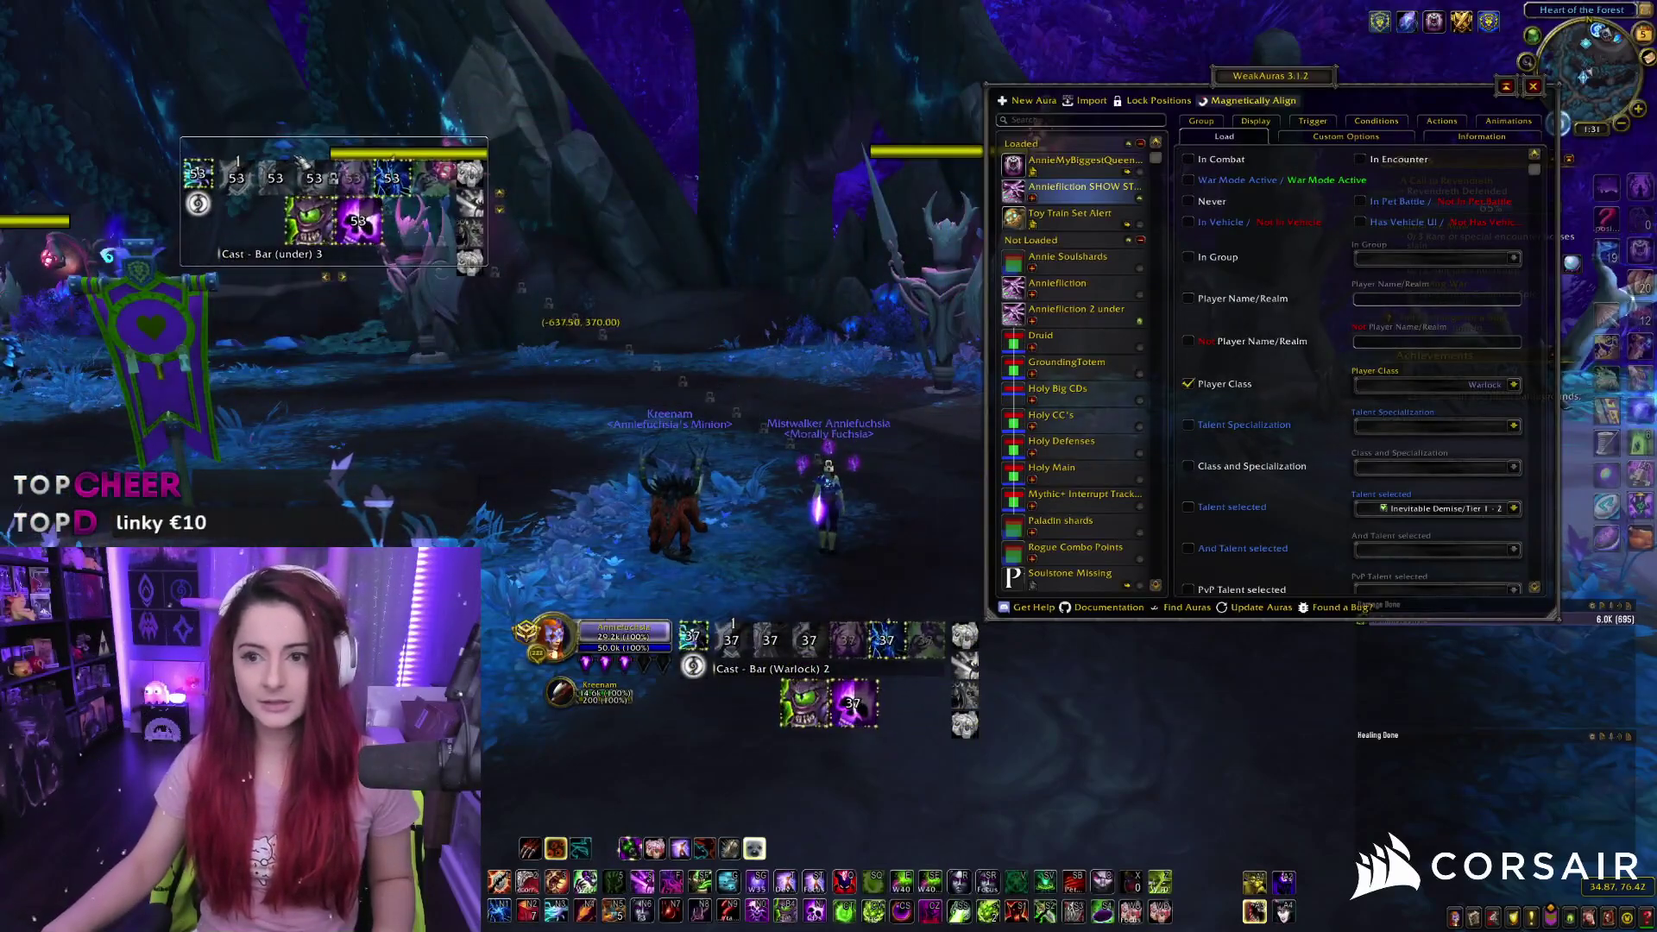
{"action": "left_click_drag", "start_coordinate": [346, 137], "coordinate": [441, 182]}
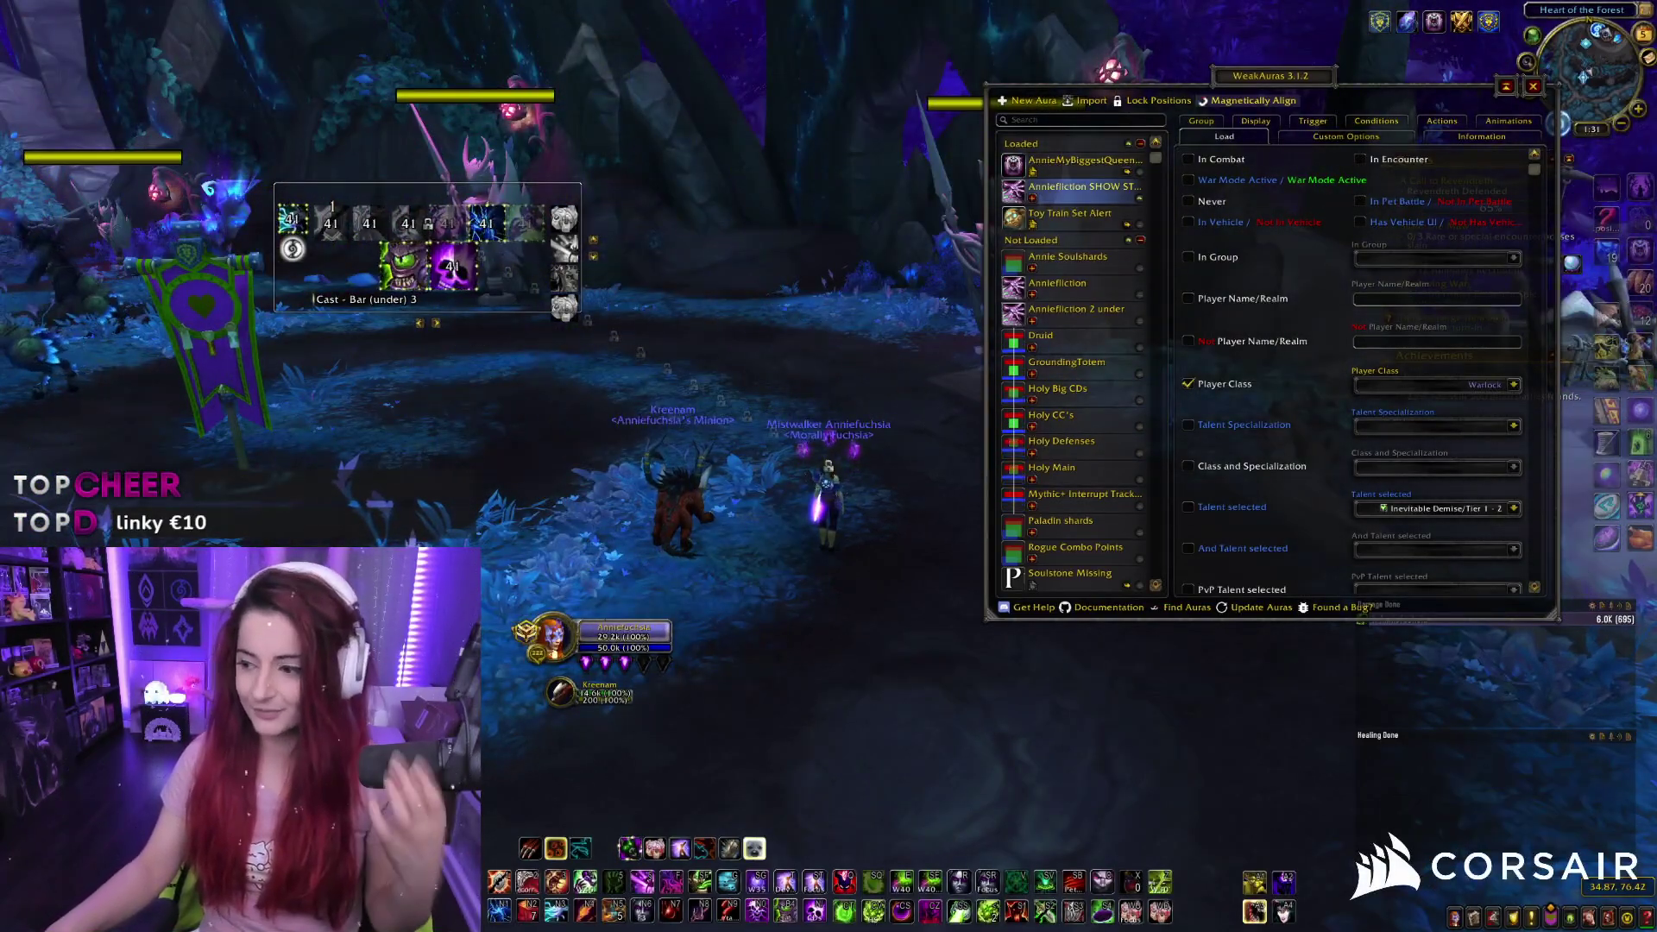
{"action": "left_click", "coordinate": [1534, 87]}
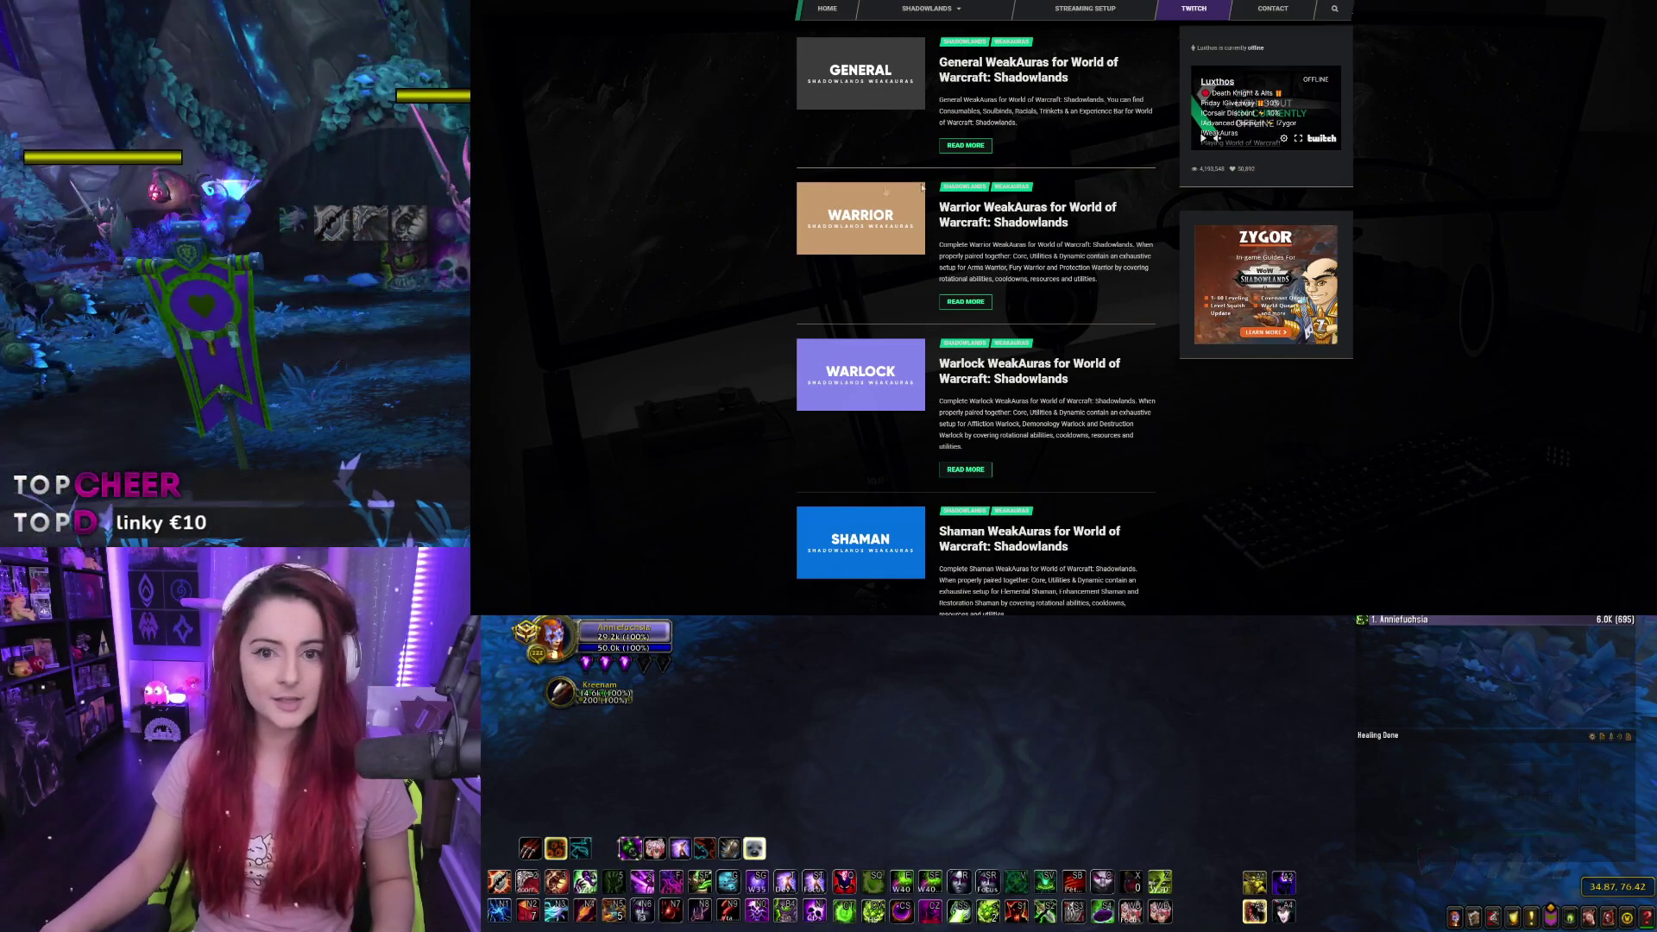
Step: Copy the Luxthos - Warlock Core - Shadowlands import string from the Warlock WeakAuras page
{"action": "scroll", "coordinate": [703, 232], "scroll_direction": "up", "scroll_amount": 2}
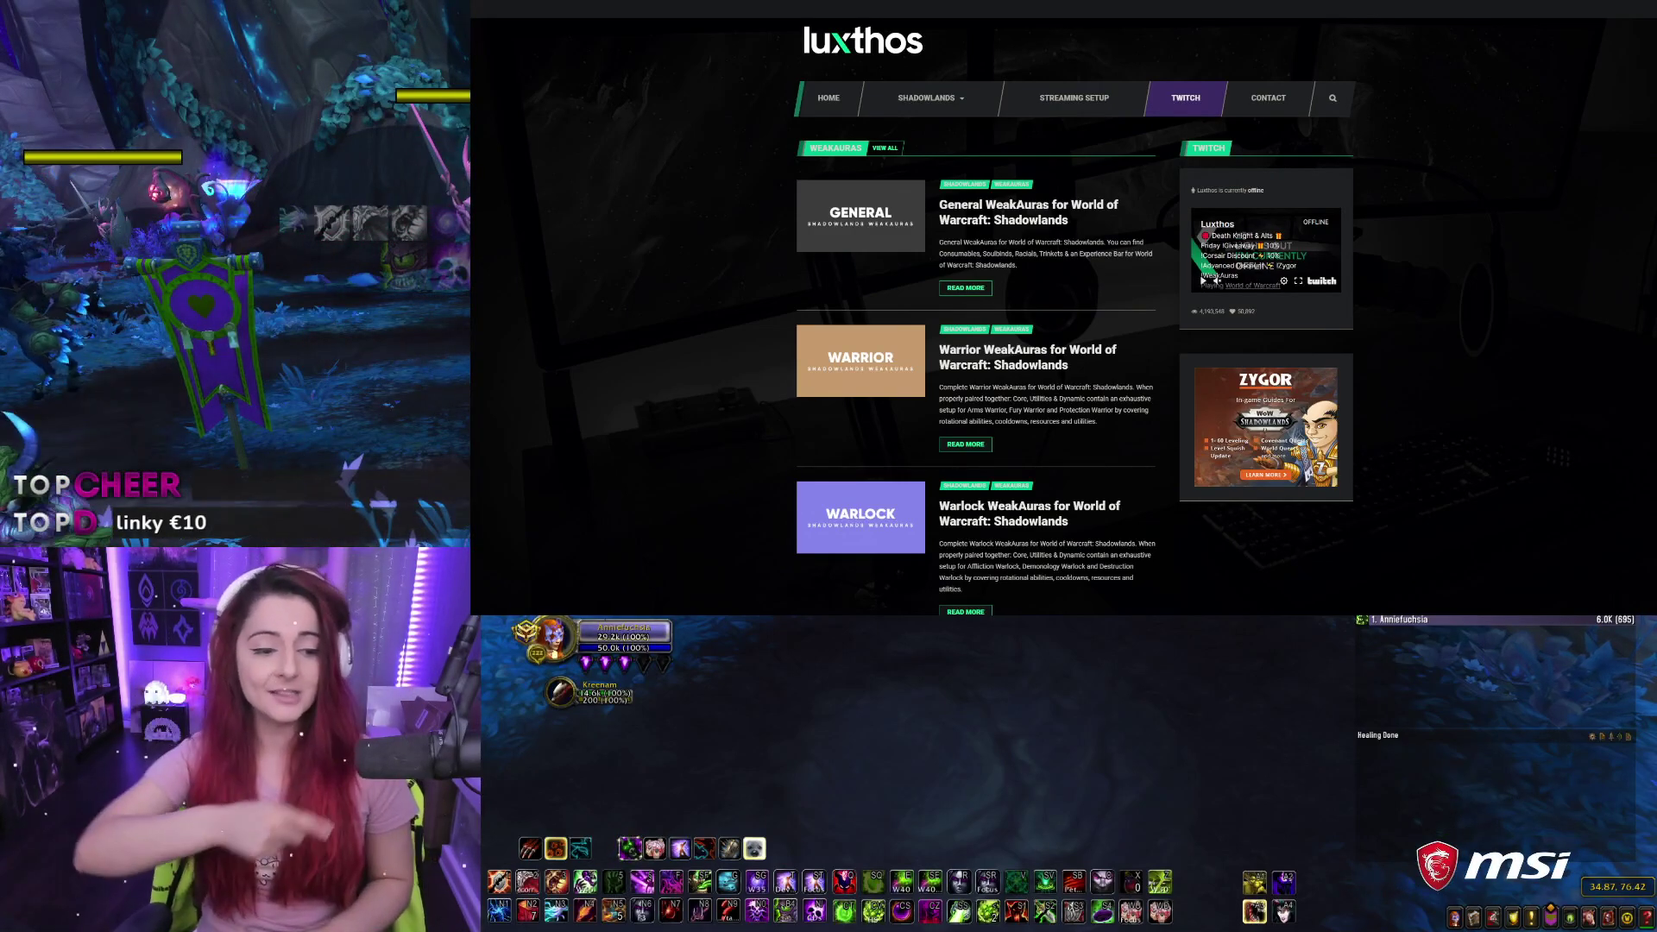
{"action": "scroll", "coordinate": [712, 312], "scroll_direction": "down", "scroll_amount": 2}
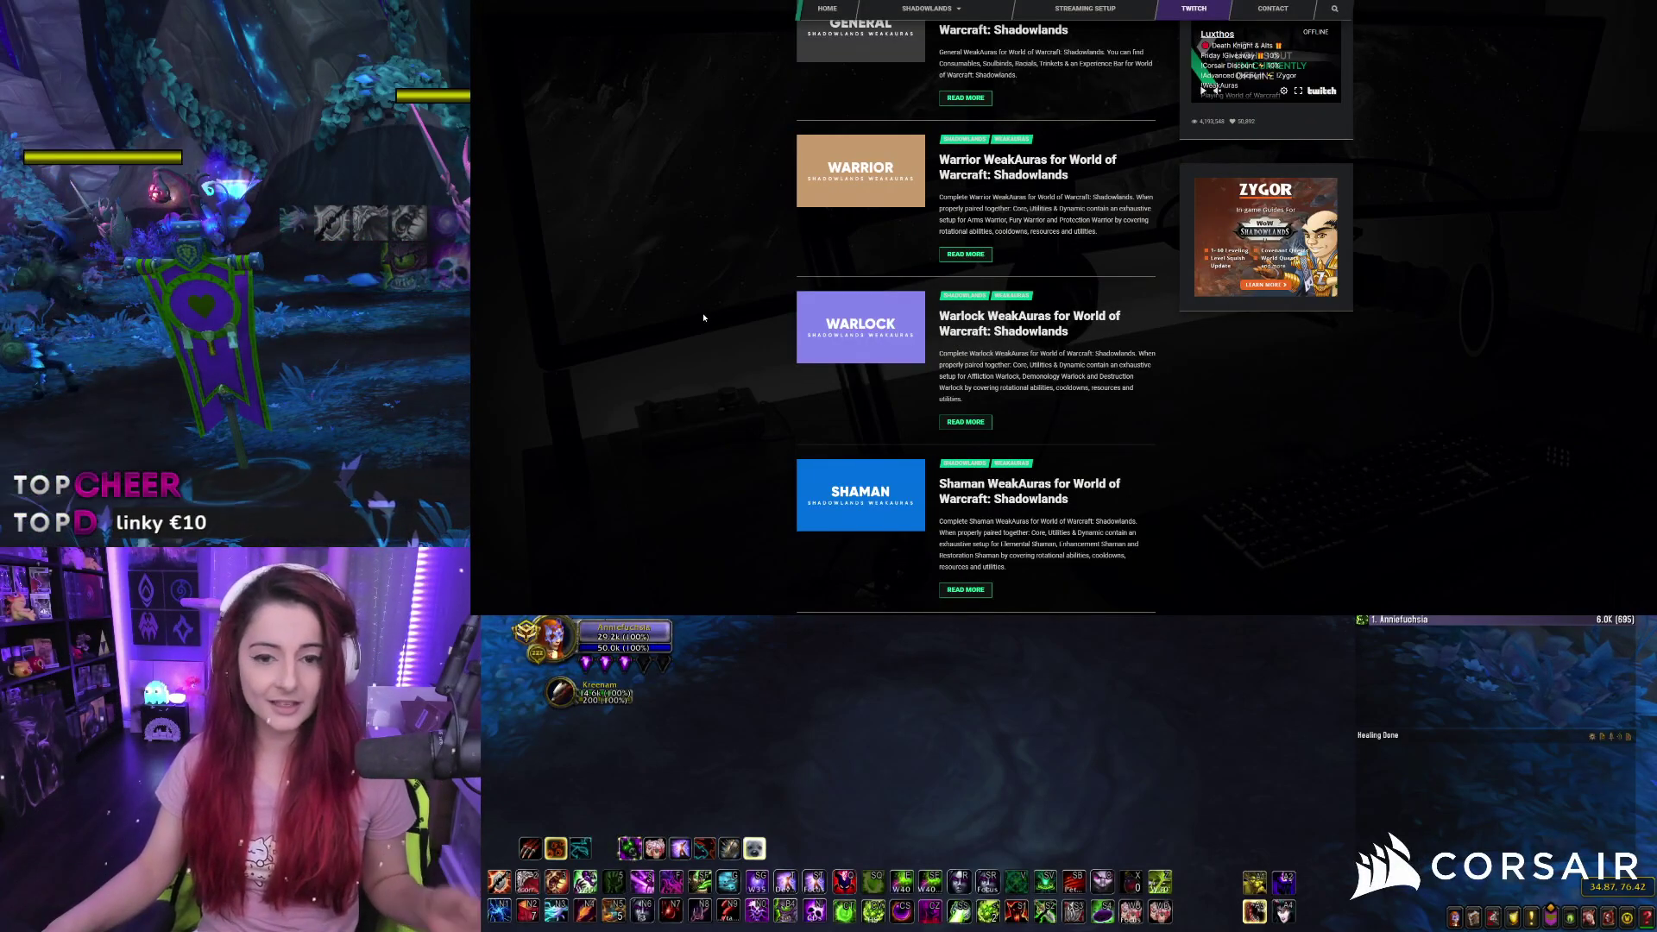
{"action": "scroll", "coordinate": [703, 317], "scroll_direction": "up", "scroll_amount": 2}
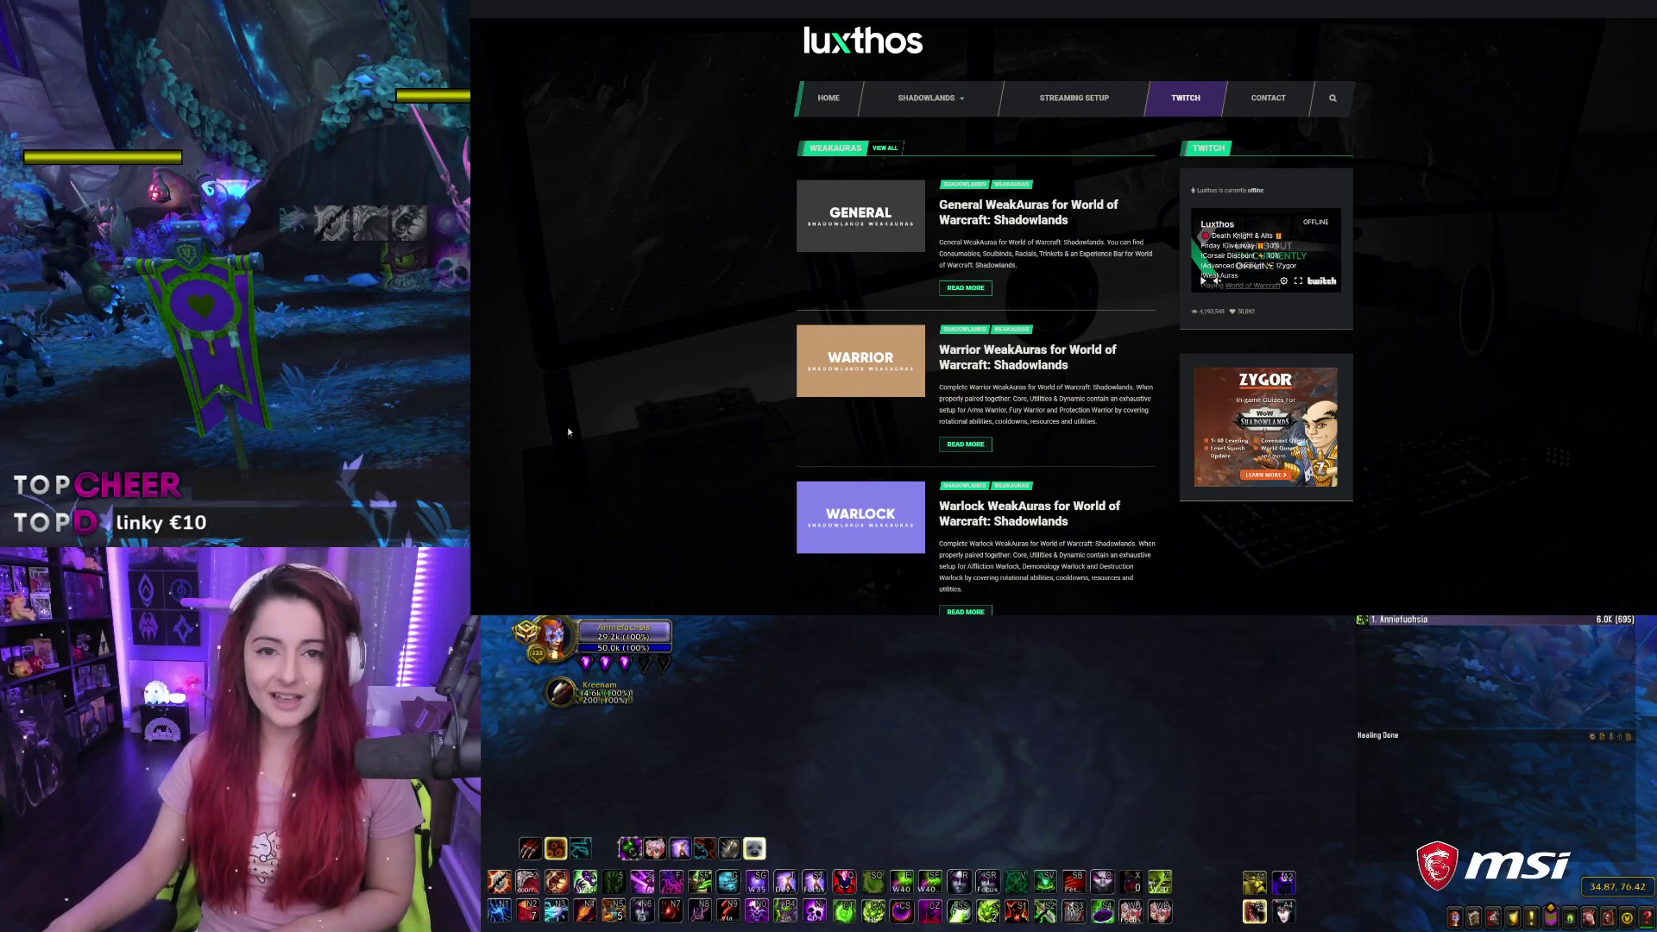
{"action": "scroll", "coordinate": [573, 403], "scroll_direction": "down", "scroll_amount": 4}
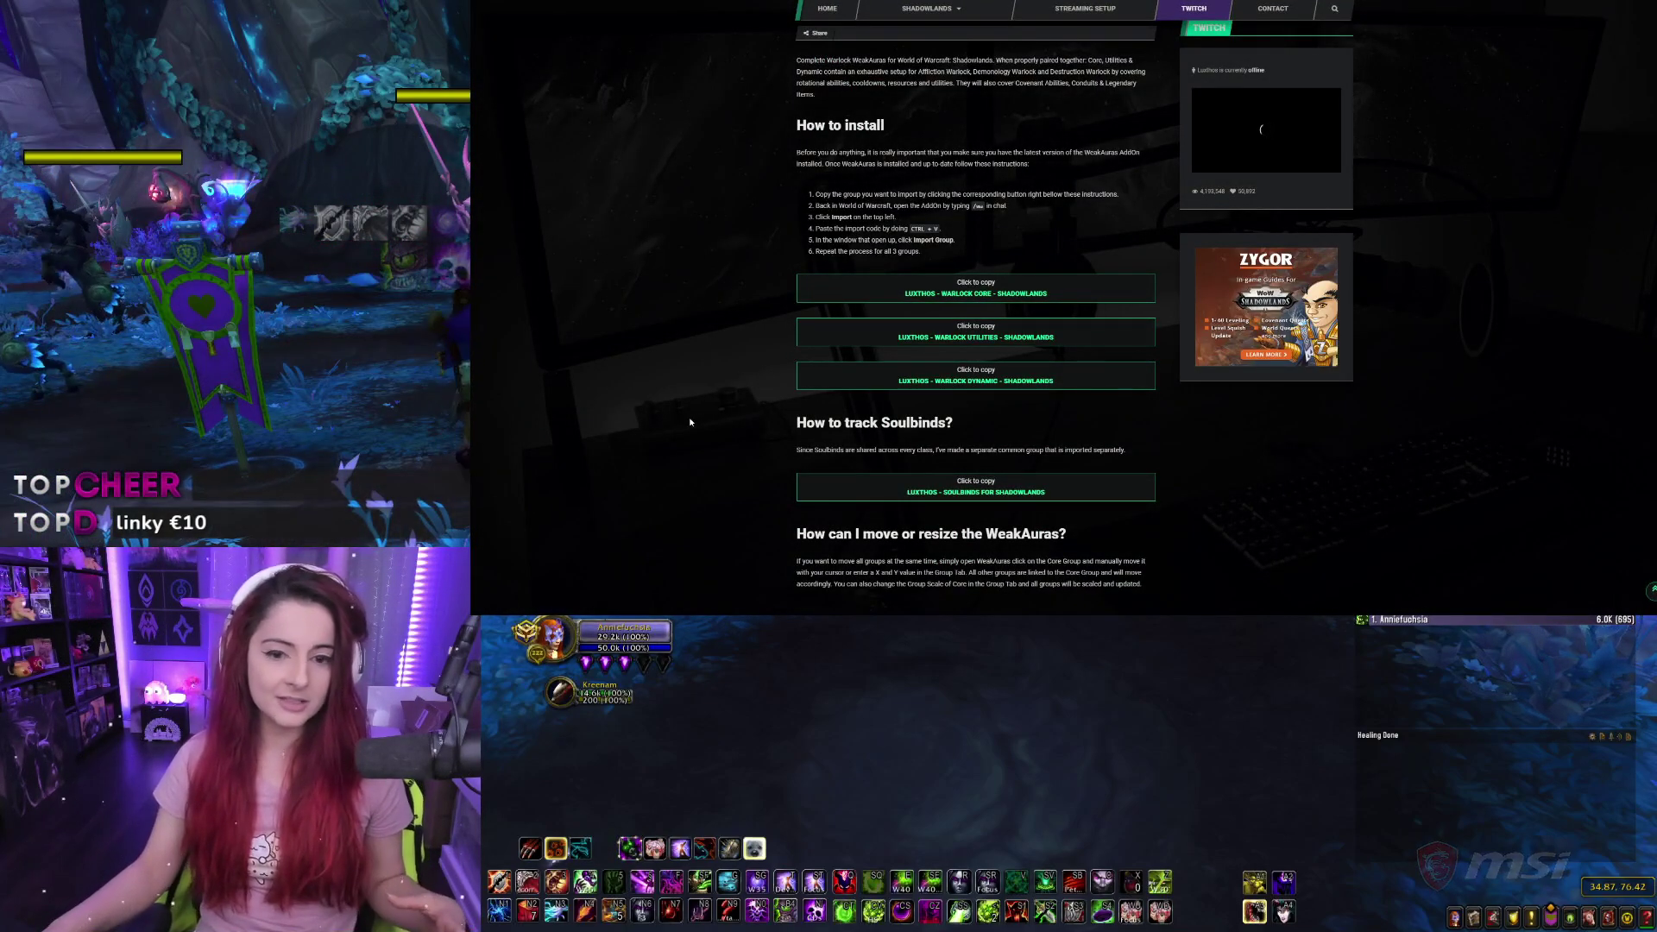
{"action": "left_click", "coordinate": [992, 284]}
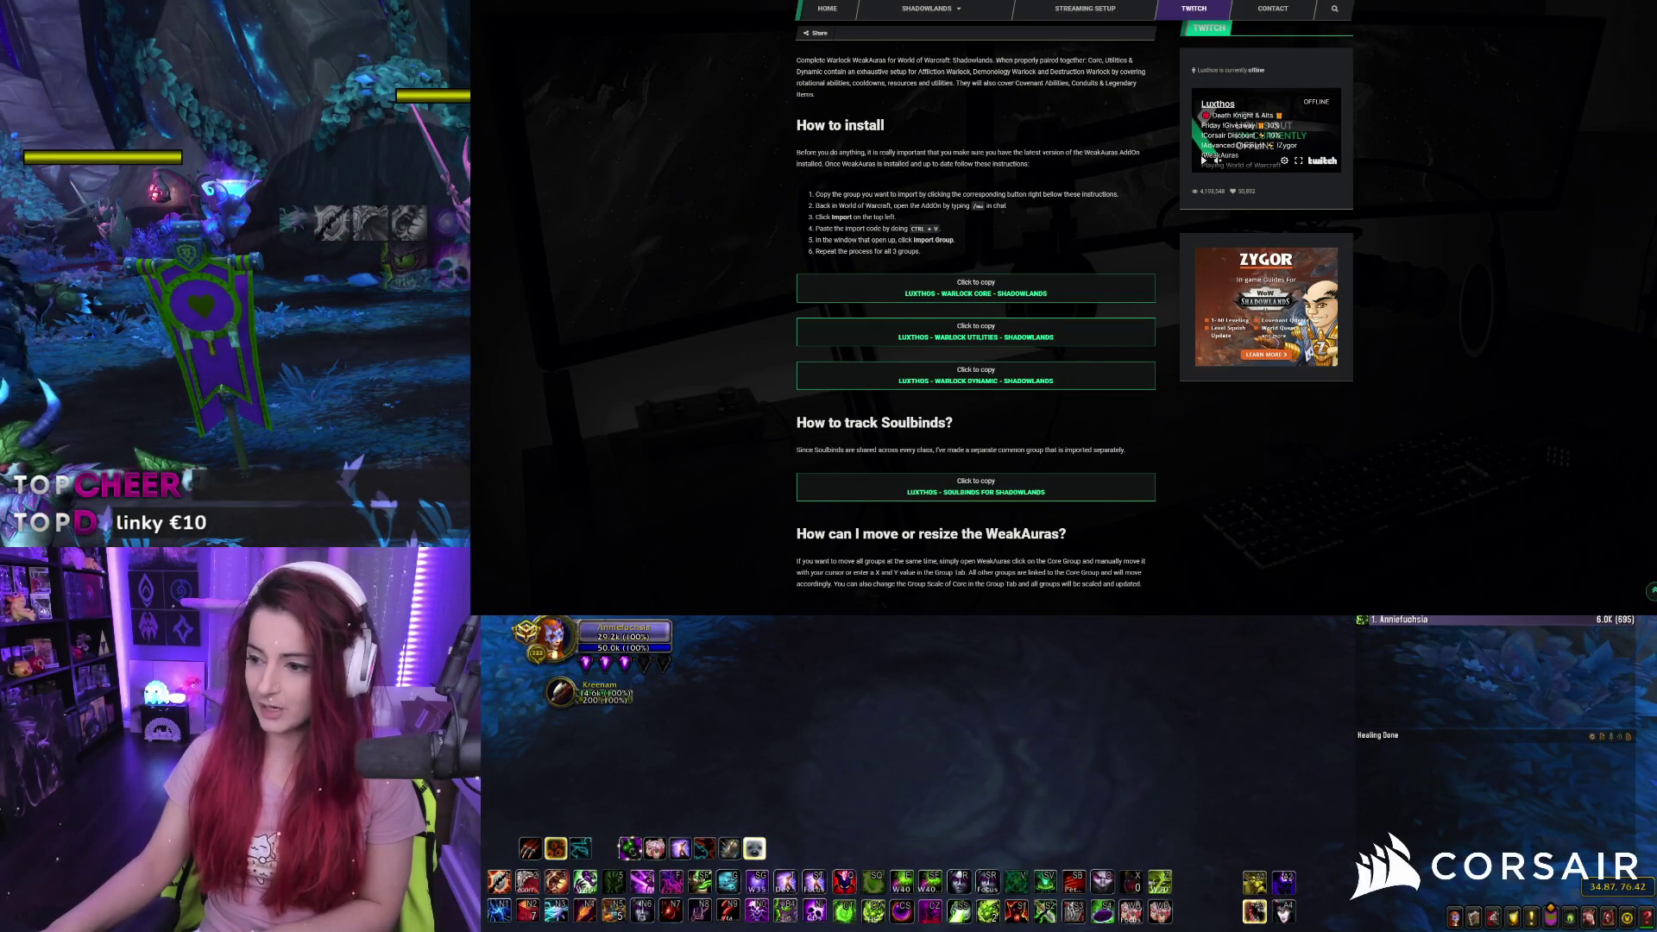
Step: Back in the game, open /wa, paste the Warlock Core string and import it as a copy
{"action": "key", "text": "alt+Tab"}
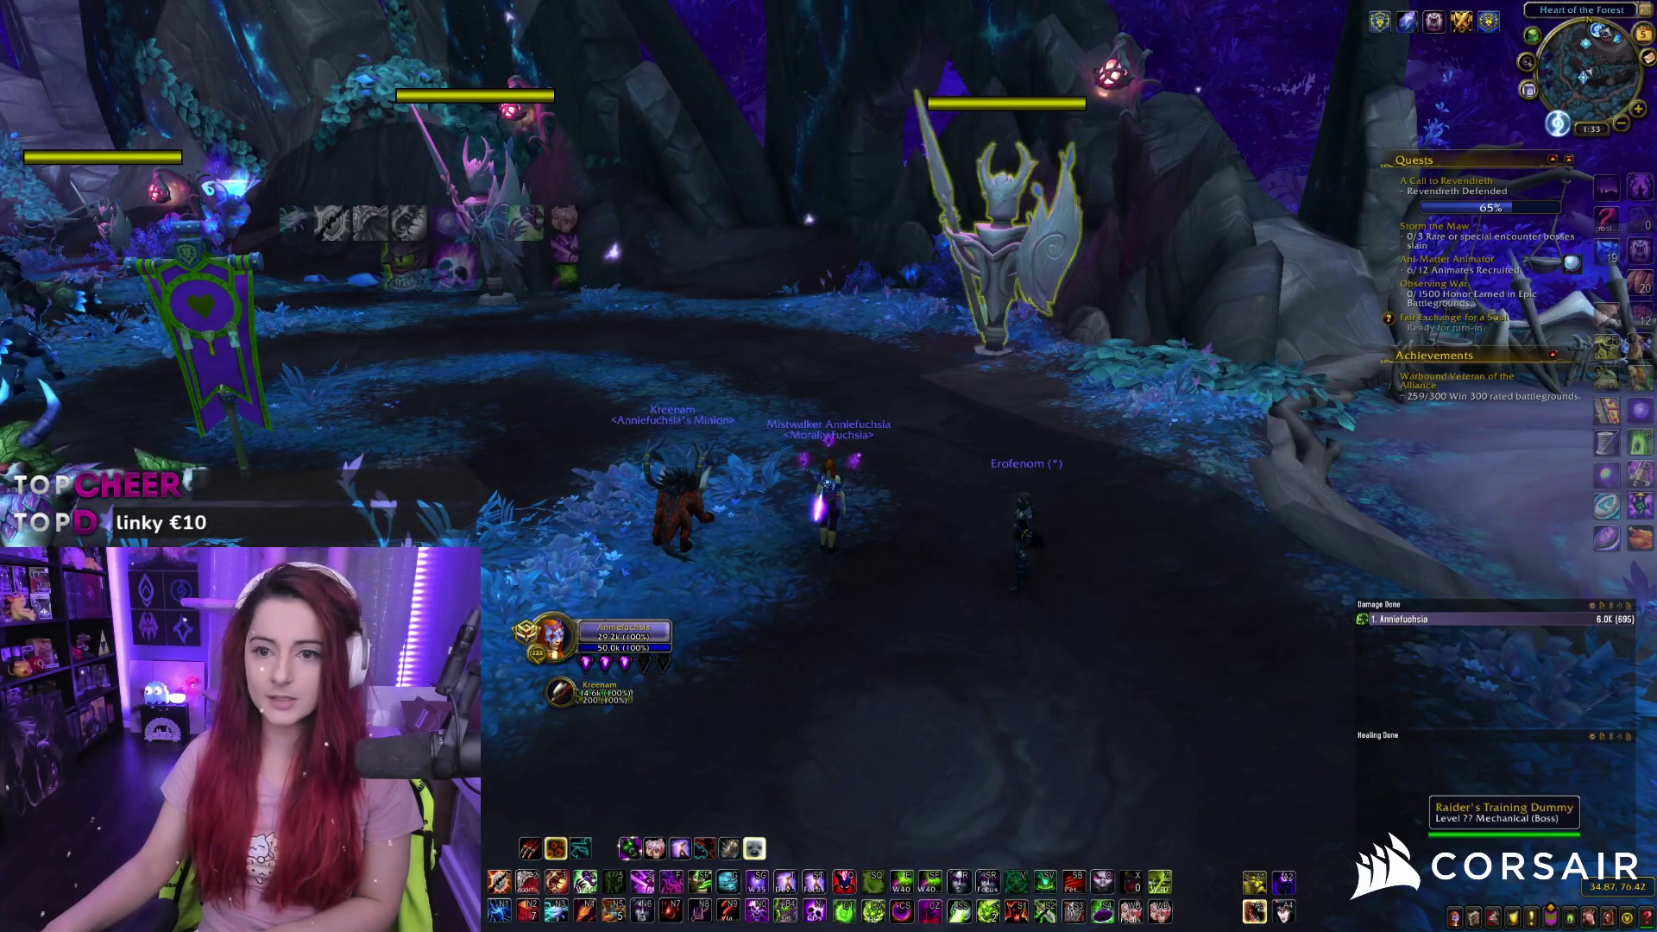
{"action": "type", "text": "/wa"}
{"action": "key", "text": "Return"}
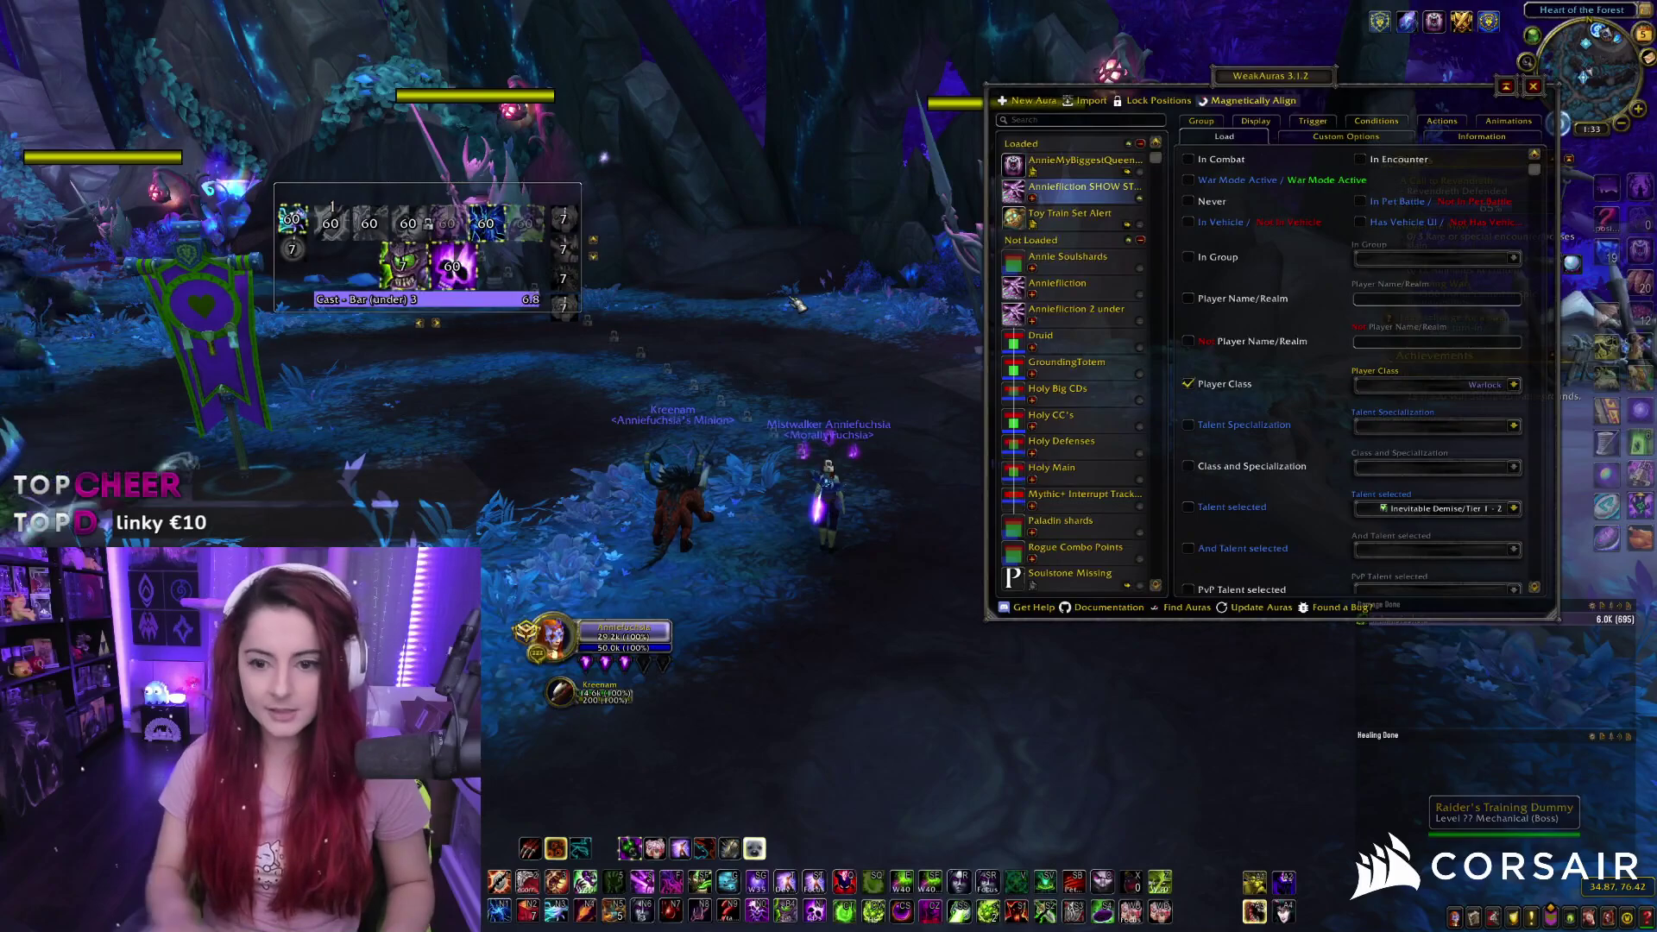
{"action": "left_click", "coordinate": [1087, 100]}
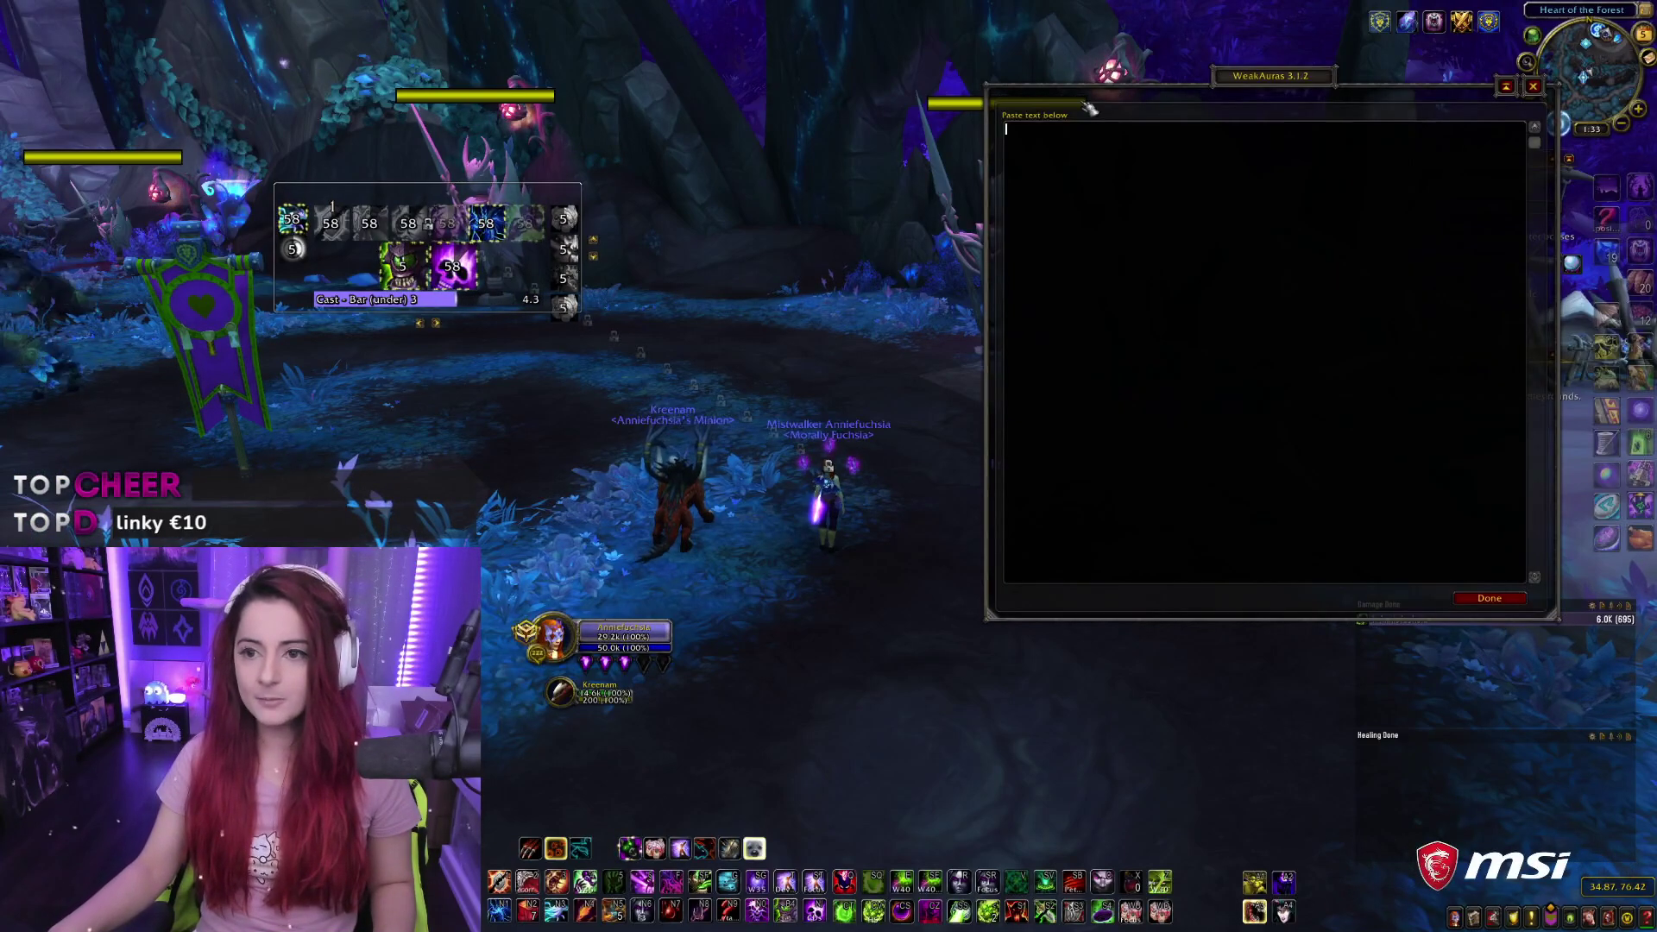
{"action": "key", "text": "ctrl+v"}
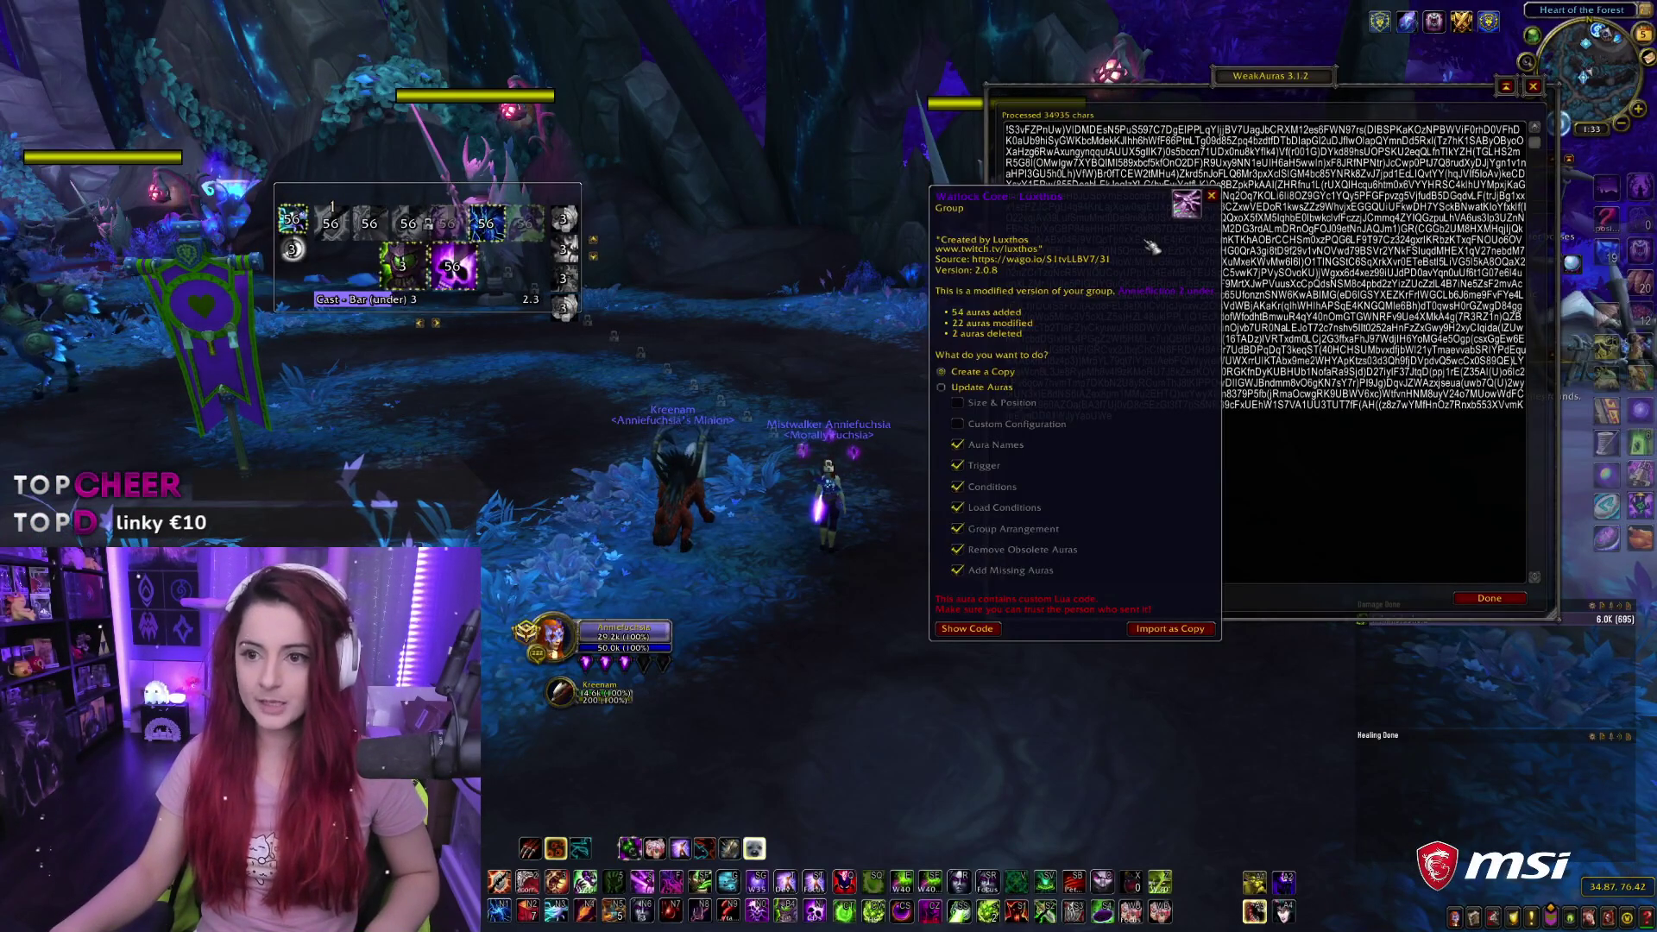
{"action": "left_click", "coordinate": [1170, 629]}
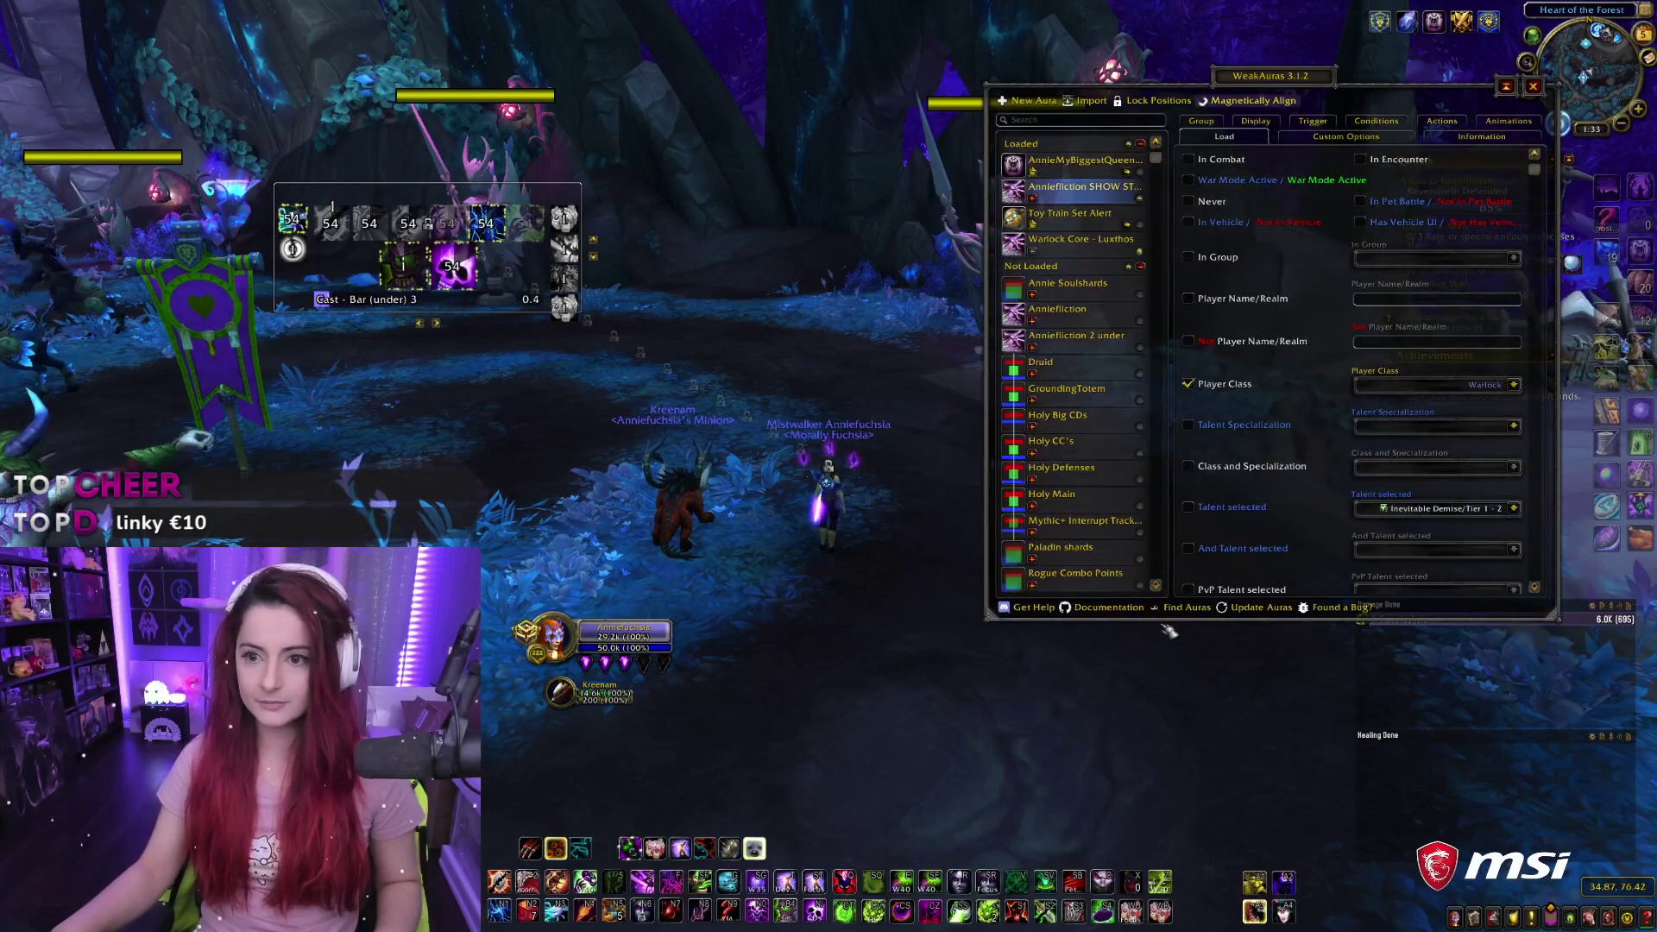
Step: Select the imported Warlock Core - Luxthos group and expand its child auras
{"action": "left_click", "coordinate": [1090, 247]}
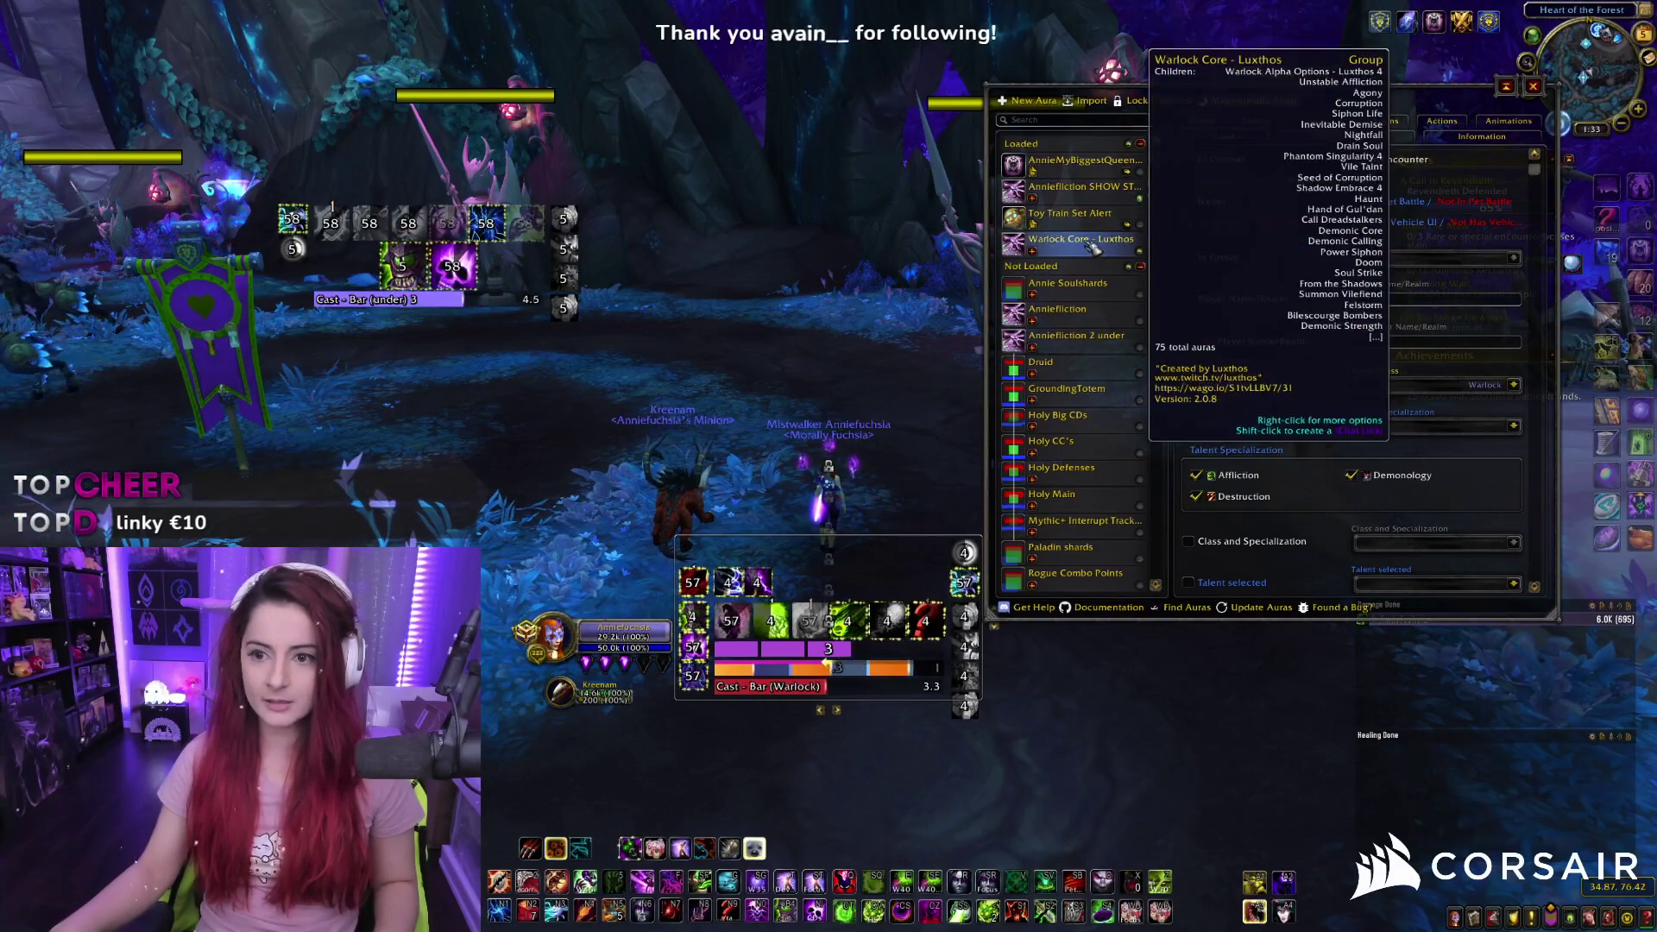
{"action": "left_click_drag", "start_coordinate": [841, 289], "coordinate": [841, 289]}
{"action": "left_click", "coordinate": [1033, 251]}
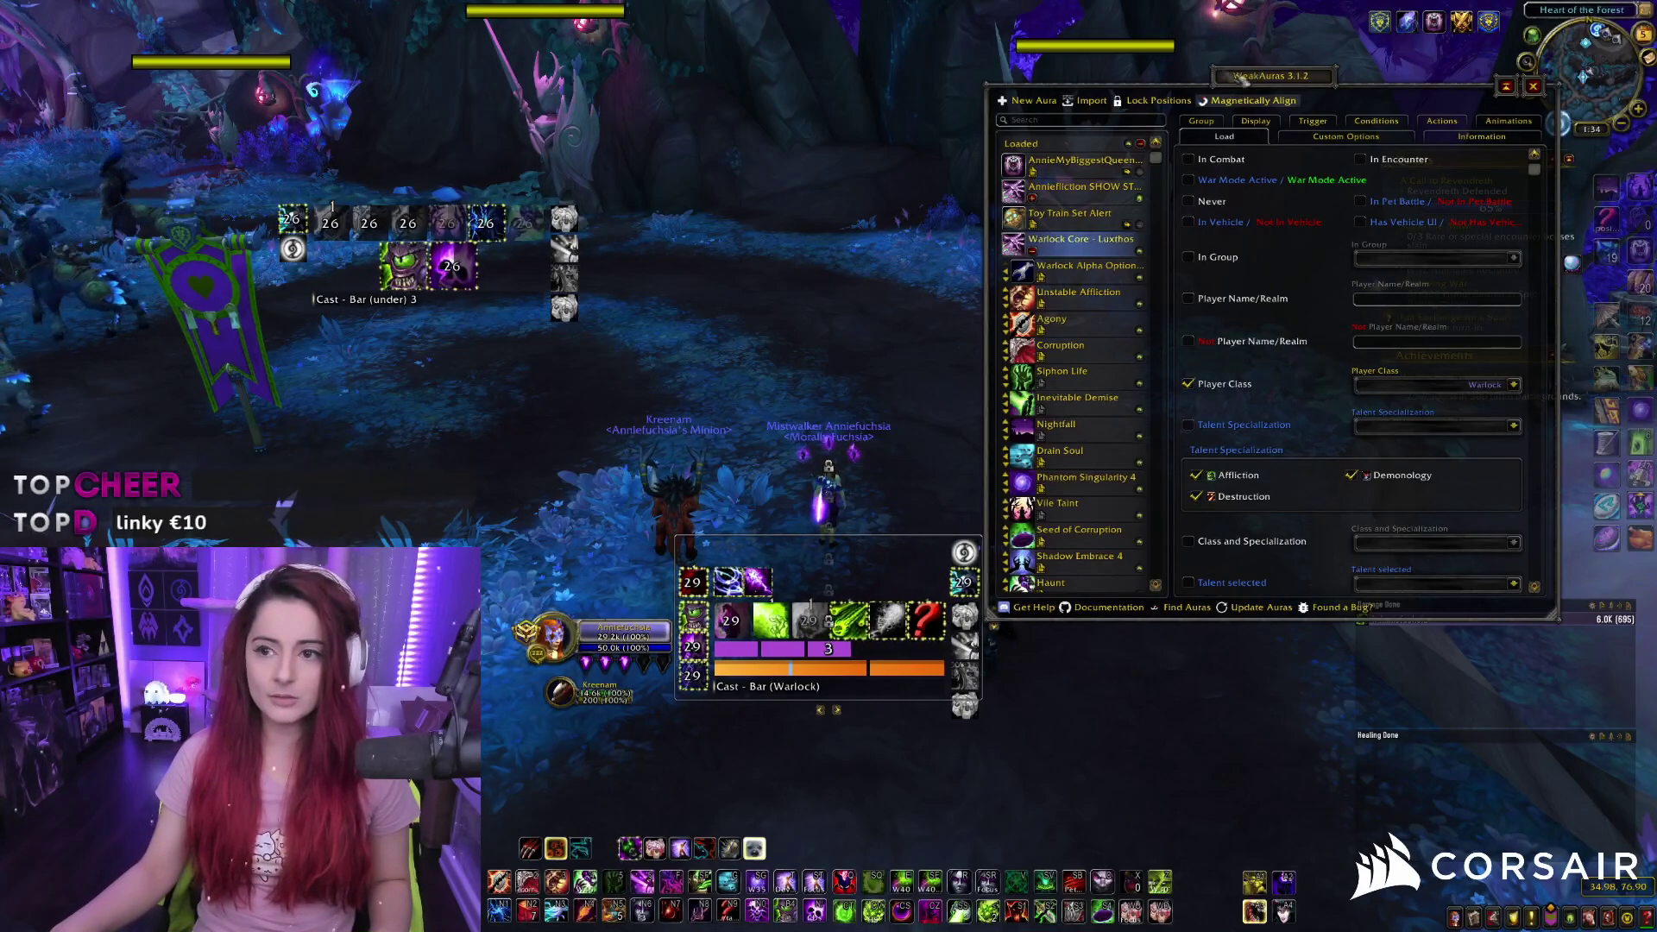
{"action": "left_click_drag", "start_coordinate": [1242, 78], "coordinate": [1186, 92]}
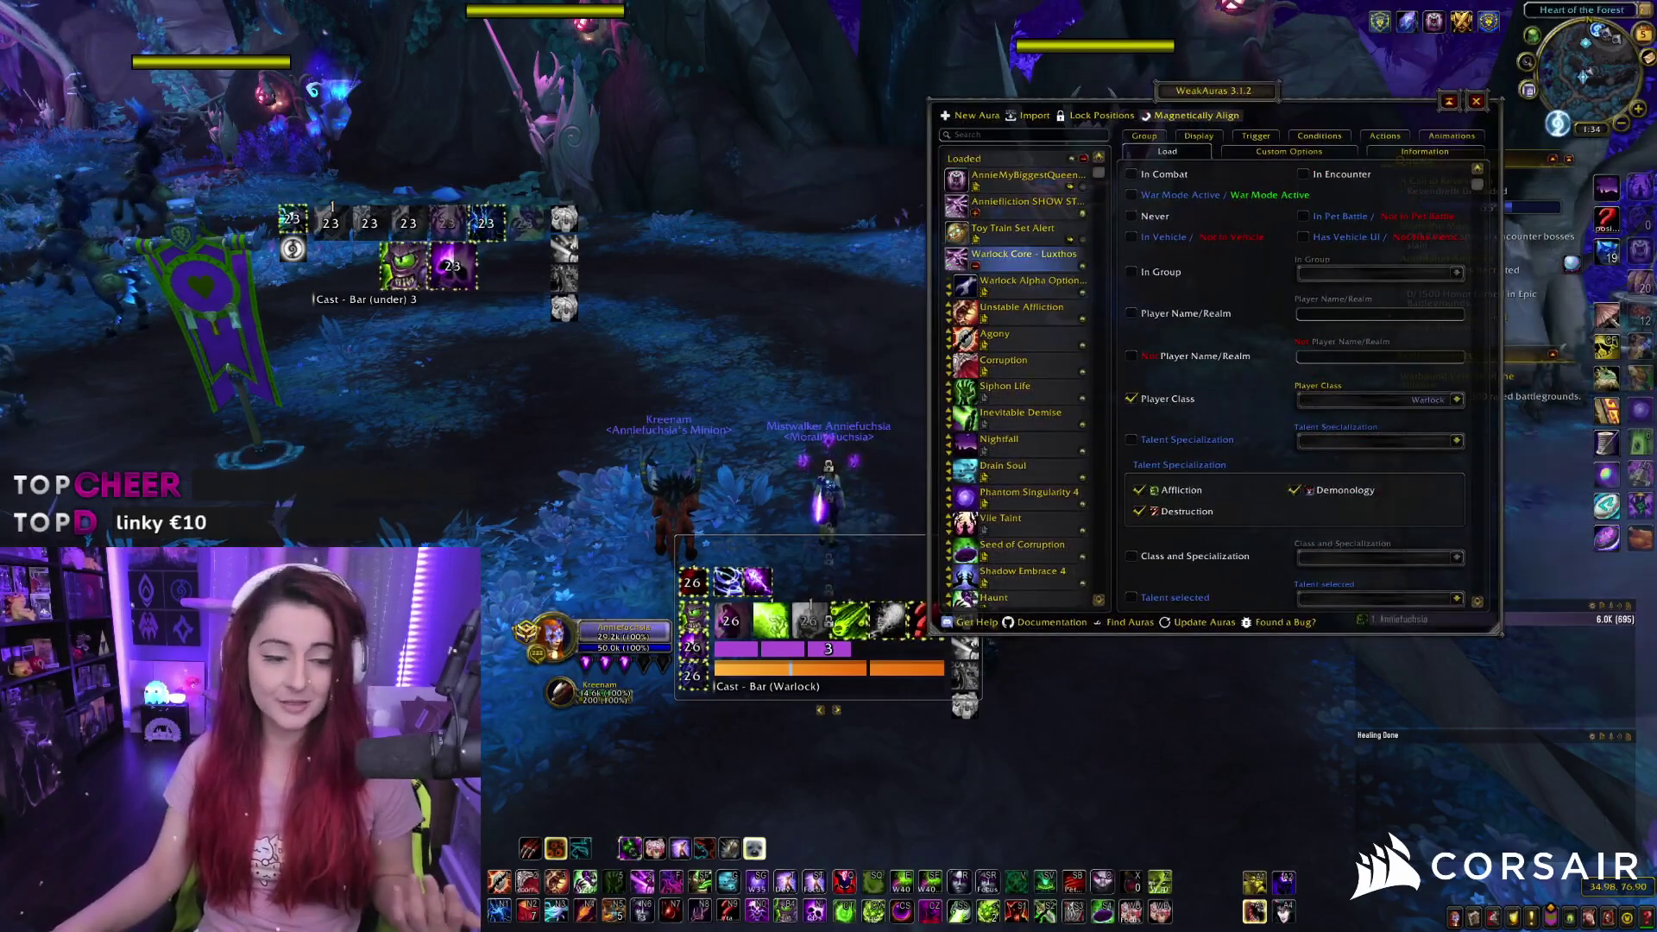
Step: Scroll through the child auras and inspect the Hand of Gul'dan aura's settings
{"action": "scroll", "coordinate": [1026, 338], "scroll_direction": "down", "scroll_amount": 3}
{"action": "scroll", "coordinate": [1027, 338], "scroll_direction": "down", "scroll_amount": 5}
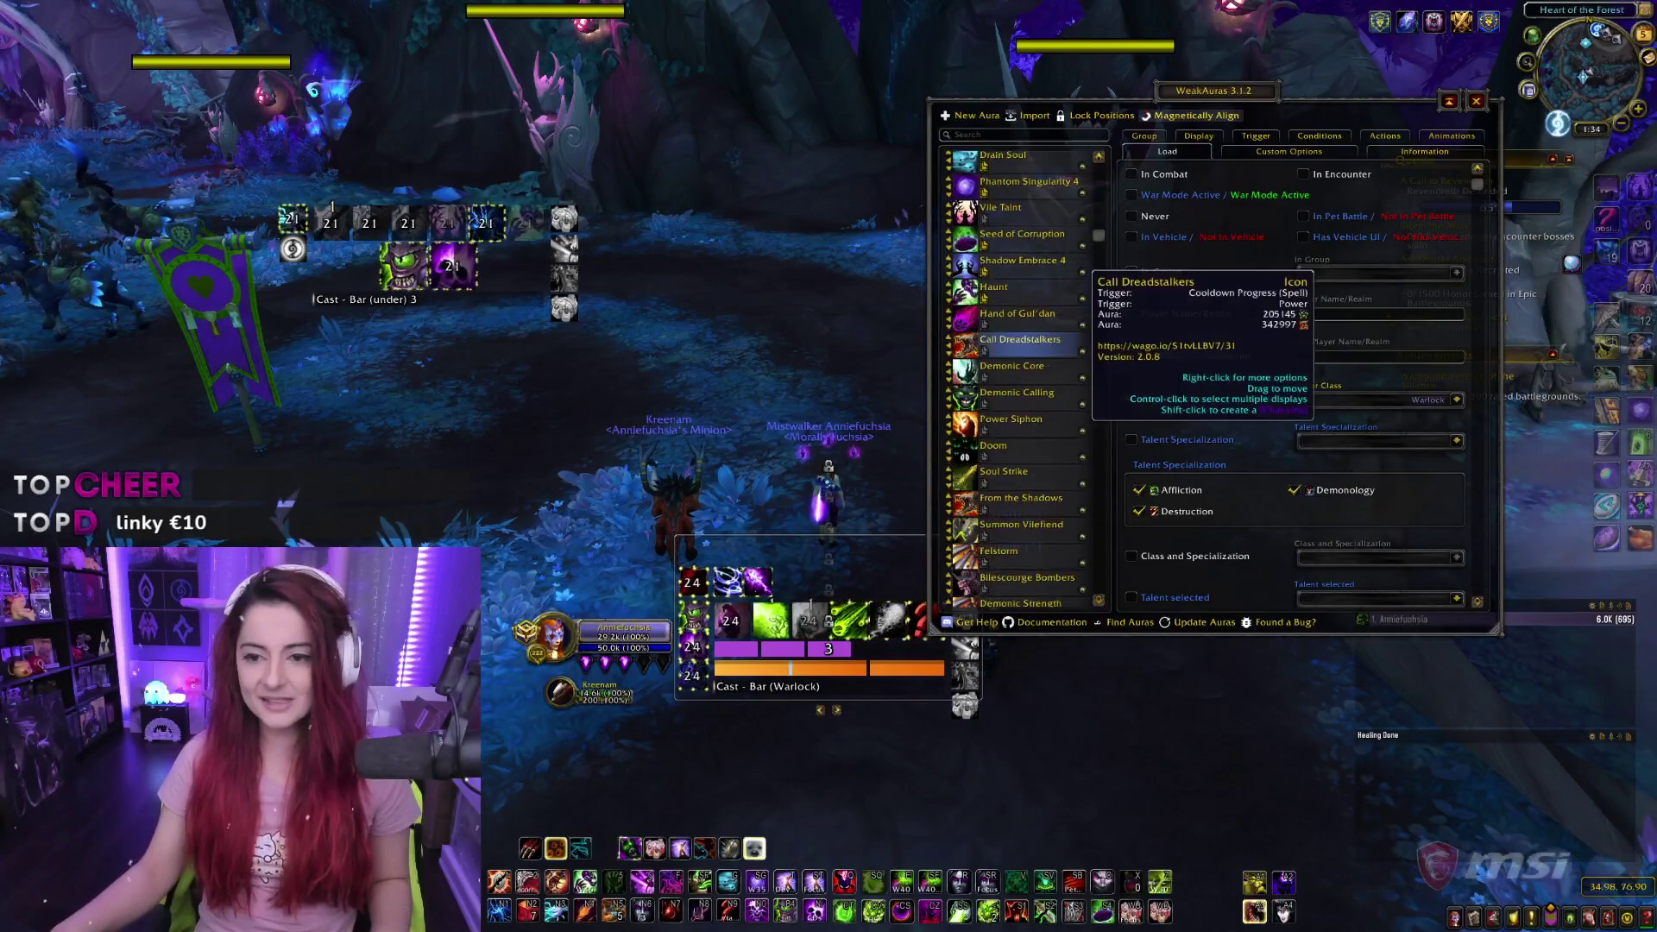
{"action": "left_click", "coordinate": [1023, 314]}
{"action": "scroll", "coordinate": [1055, 463], "scroll_direction": "down", "scroll_amount": 3}
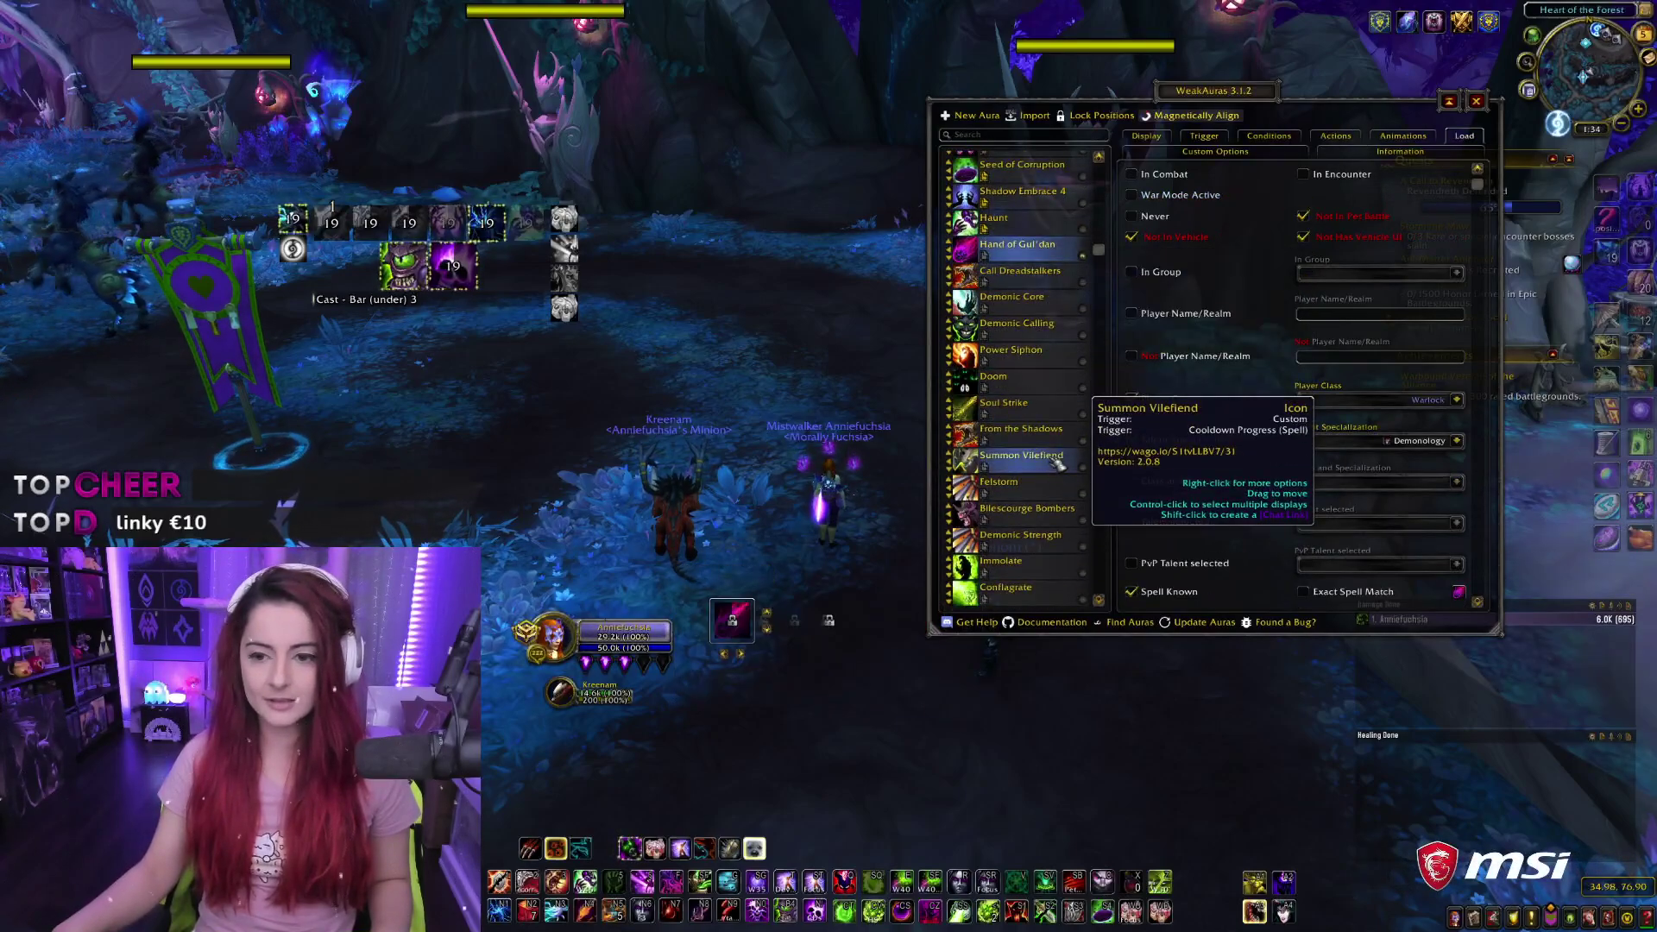
{"action": "scroll", "coordinate": [1044, 388], "scroll_direction": "down", "scroll_amount": 2}
{"action": "scroll", "coordinate": [1044, 388], "scroll_direction": "down", "scroll_amount": 7}
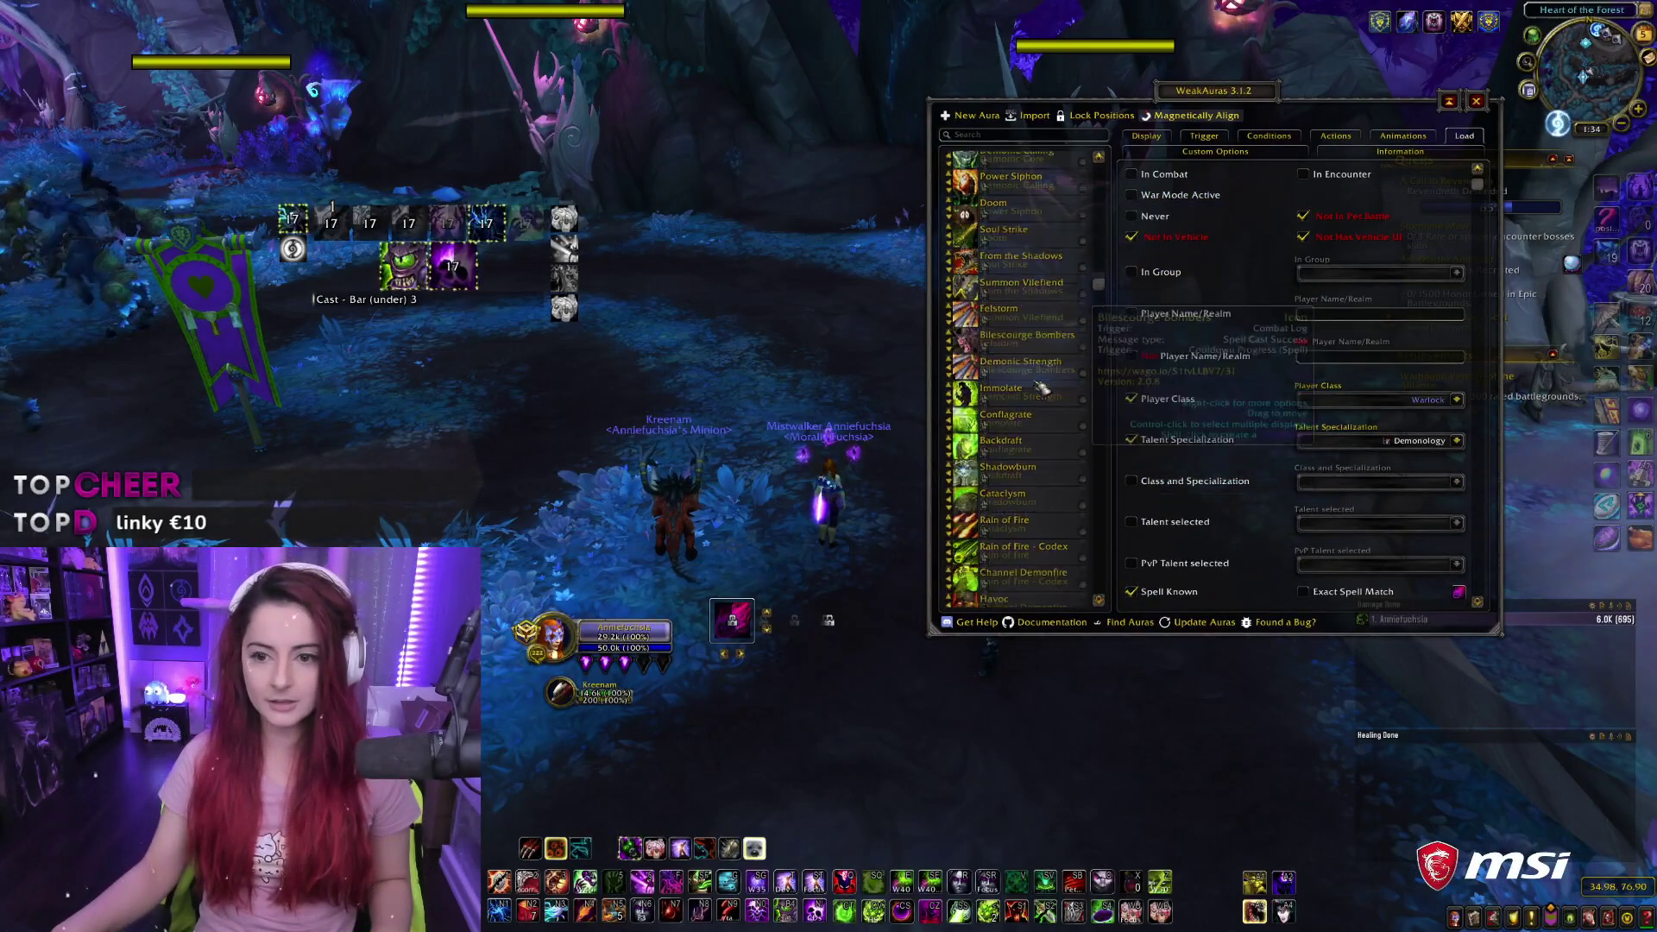
{"action": "scroll", "coordinate": [1042, 389], "scroll_direction": "down", "scroll_amount": 2}
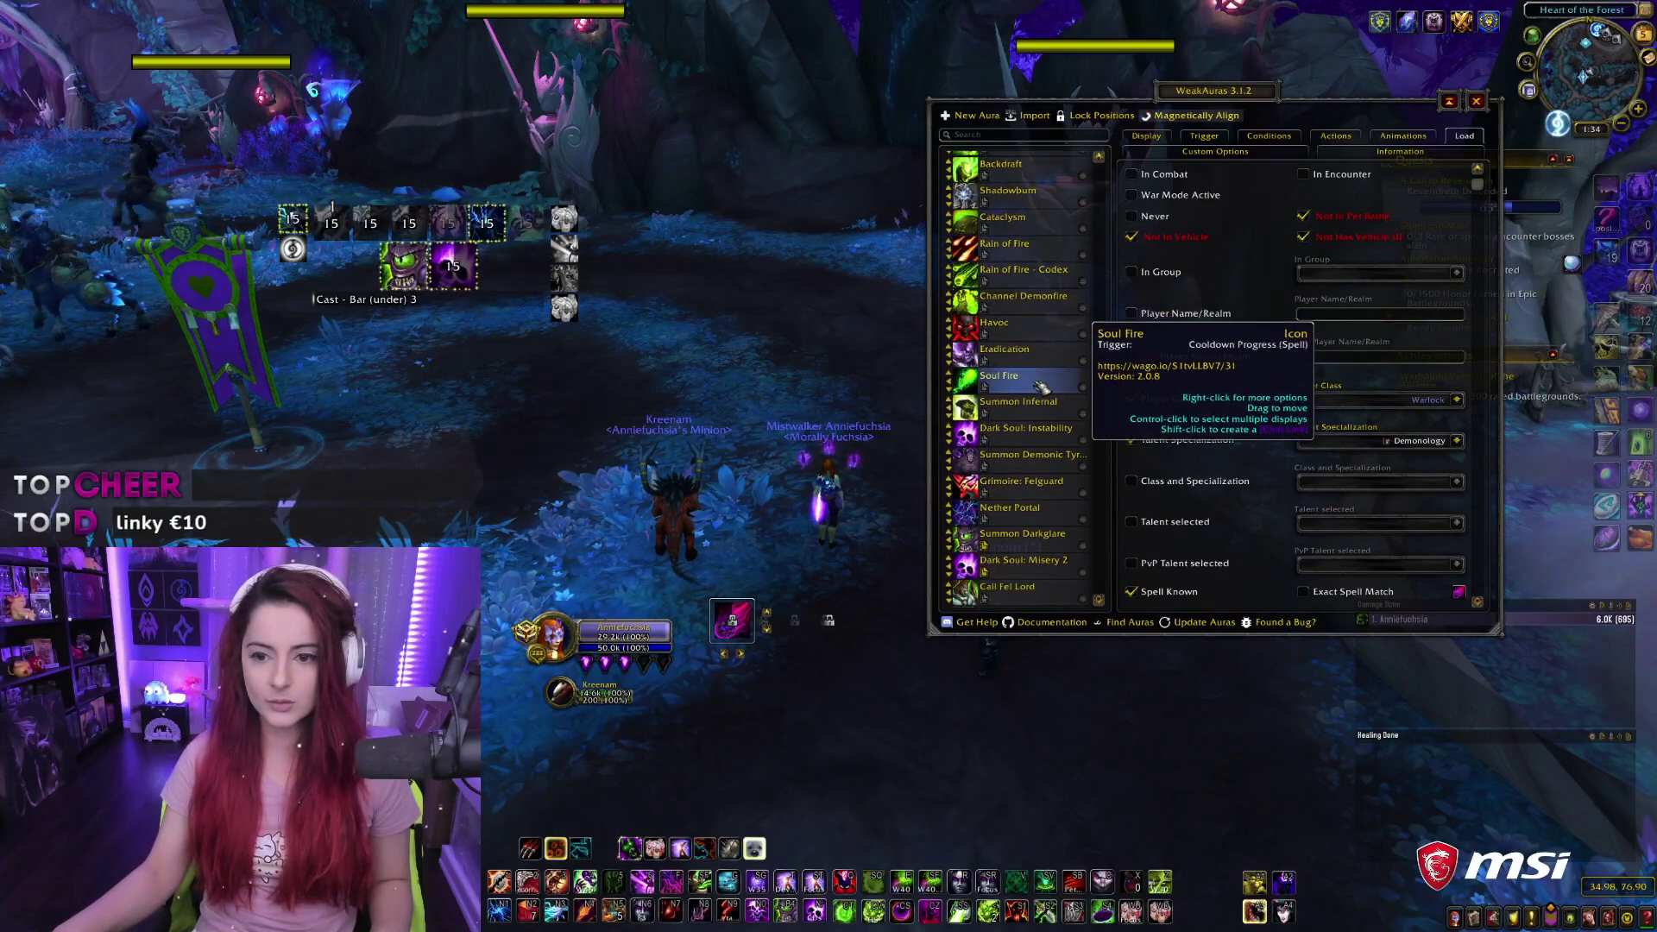
{"action": "scroll", "coordinate": [1042, 388], "scroll_direction": "down", "scroll_amount": 4}
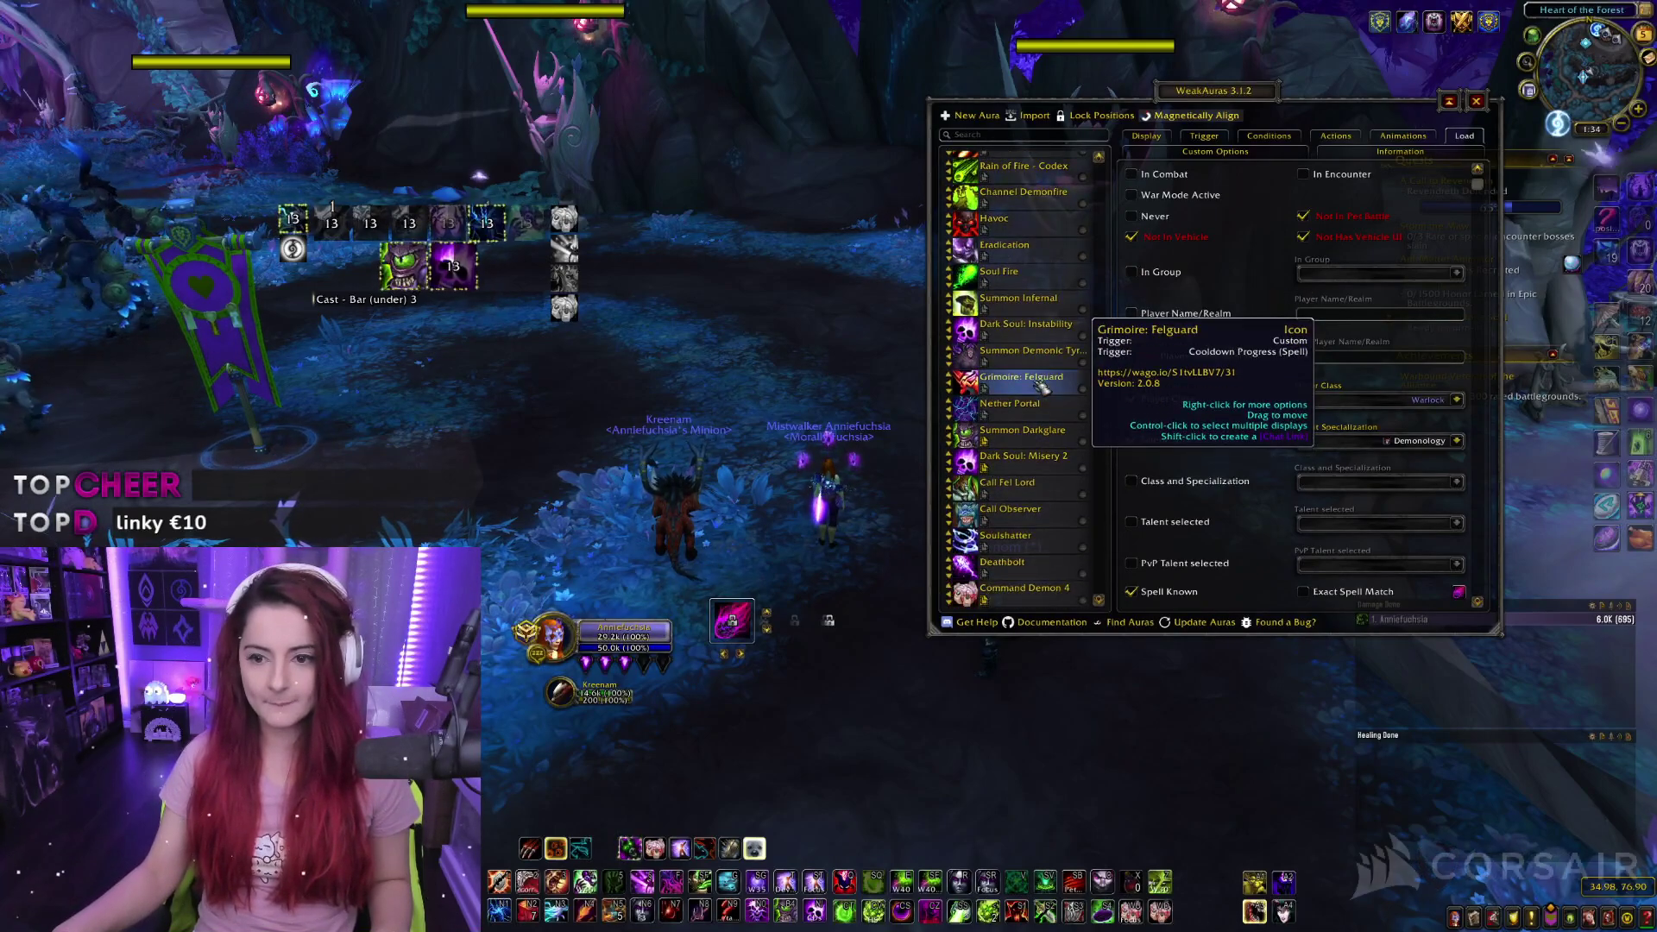
Step: Delete the group's batch of 28 auras and confirm the deletion
{"action": "scroll", "coordinate": [1034, 380], "scroll_direction": "up", "scroll_amount": 14}
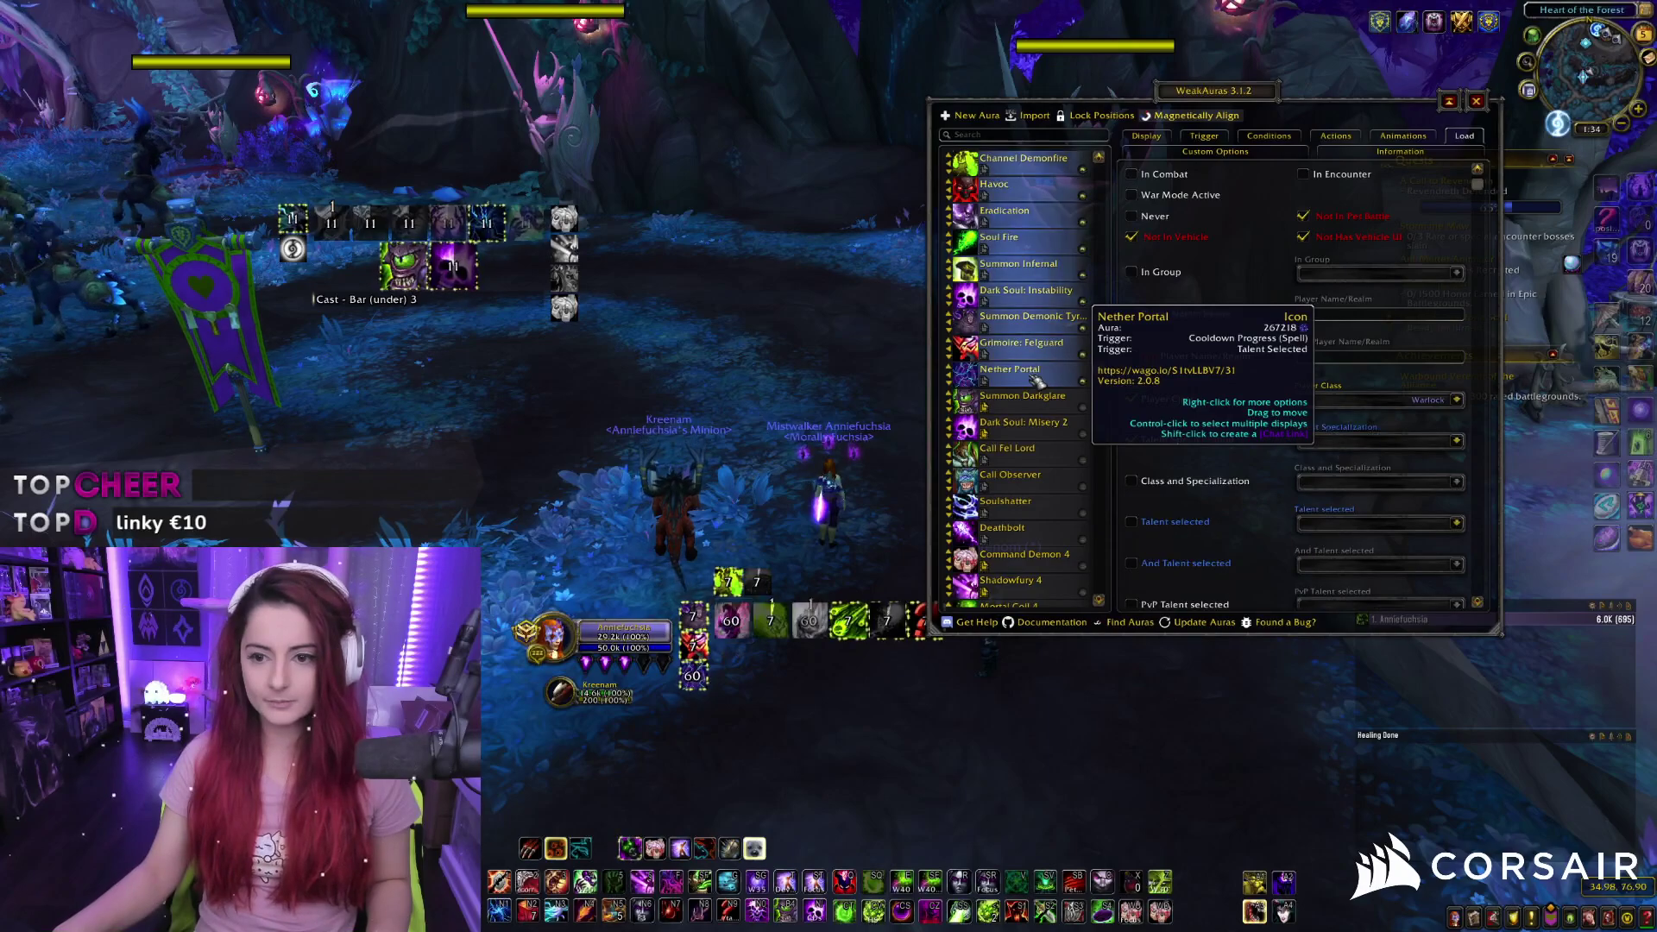
{"action": "right_click", "coordinate": [1031, 299]}
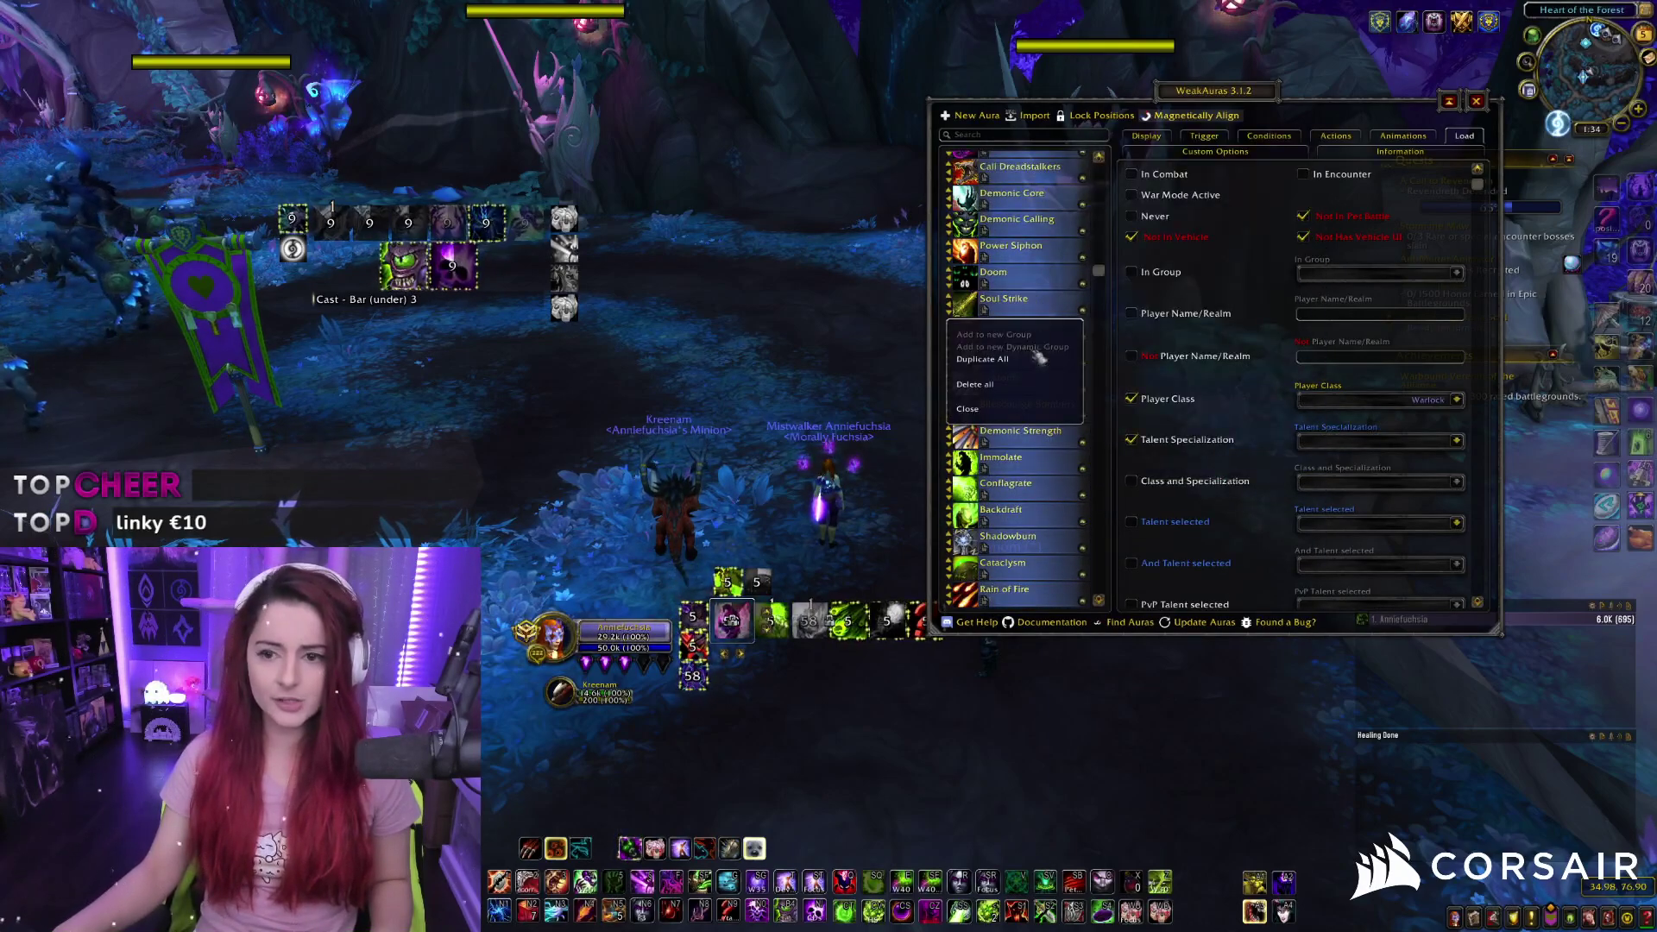
{"action": "left_click", "coordinate": [984, 384]}
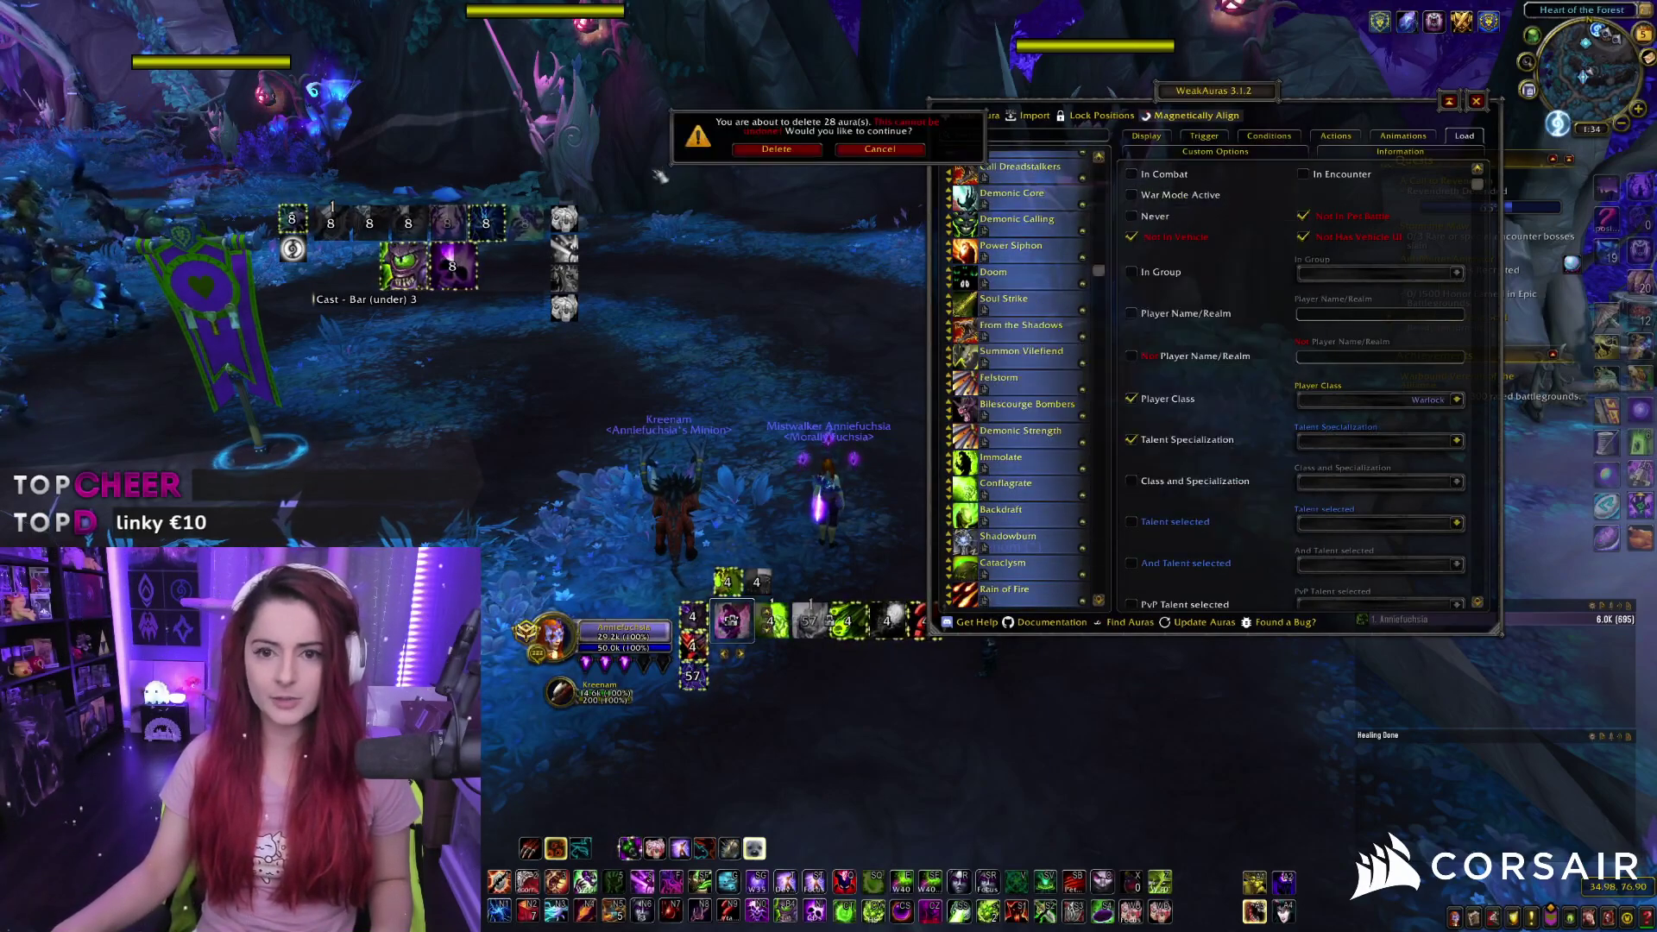
{"action": "left_click", "coordinate": [776, 150]}
Step: Select the auras from Scouring Tithe down to Summon Steward
{"action": "scroll", "coordinate": [1073, 420], "scroll_direction": "down", "scroll_amount": 2}
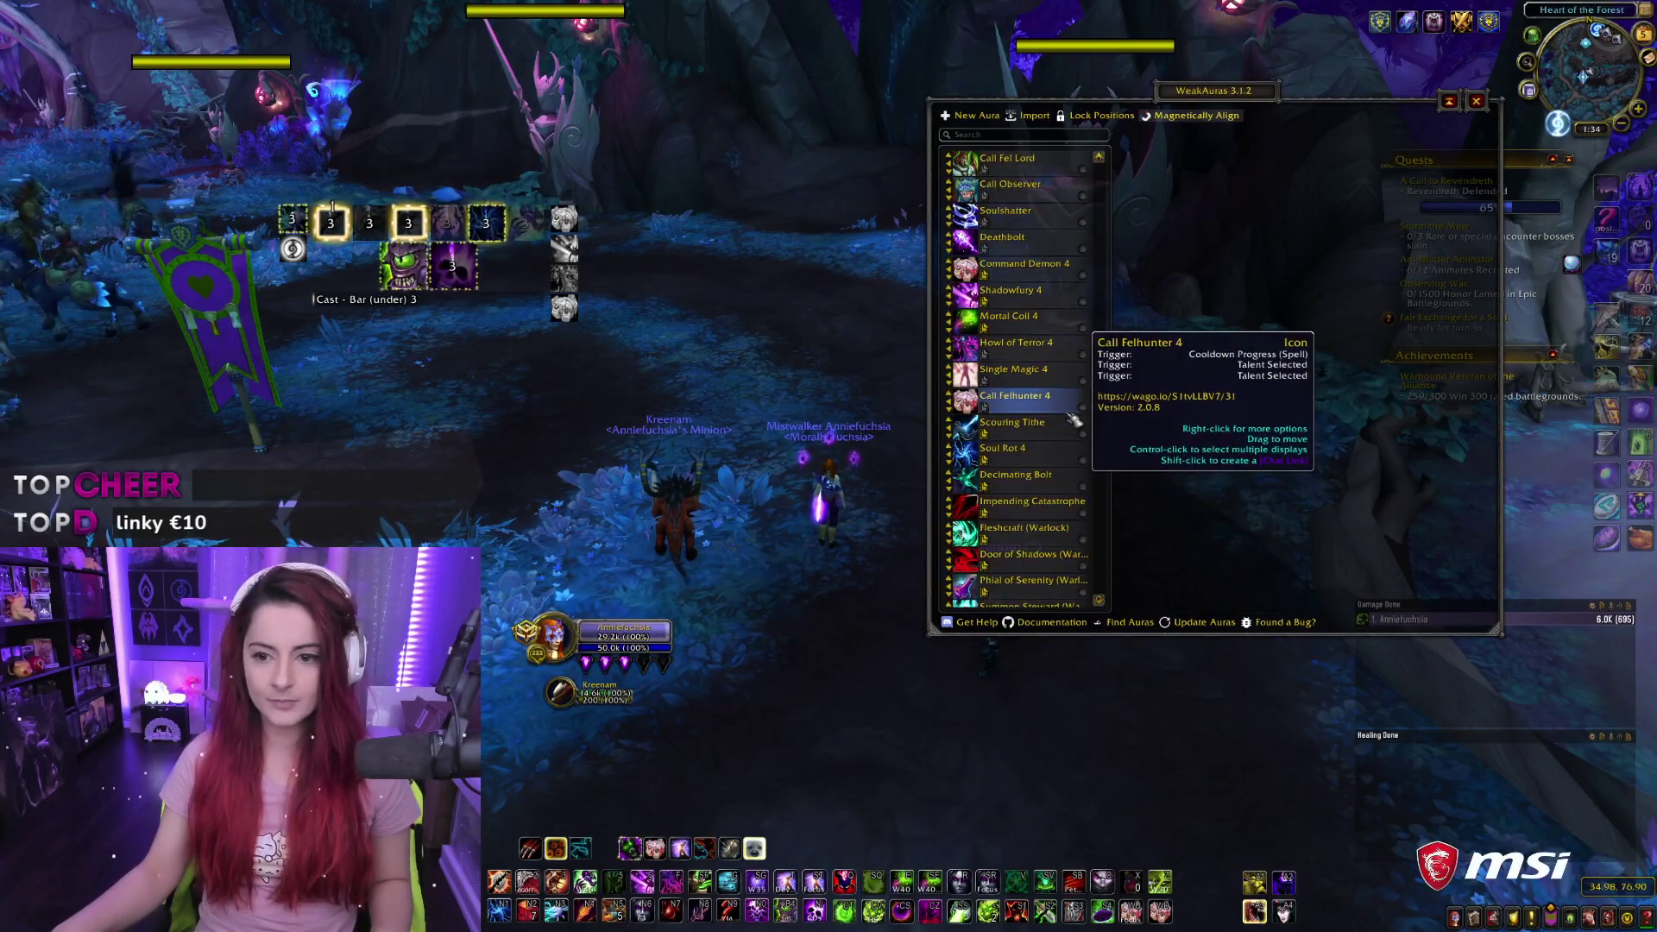
{"action": "scroll", "coordinate": [1073, 420], "scroll_direction": "down", "scroll_amount": 4}
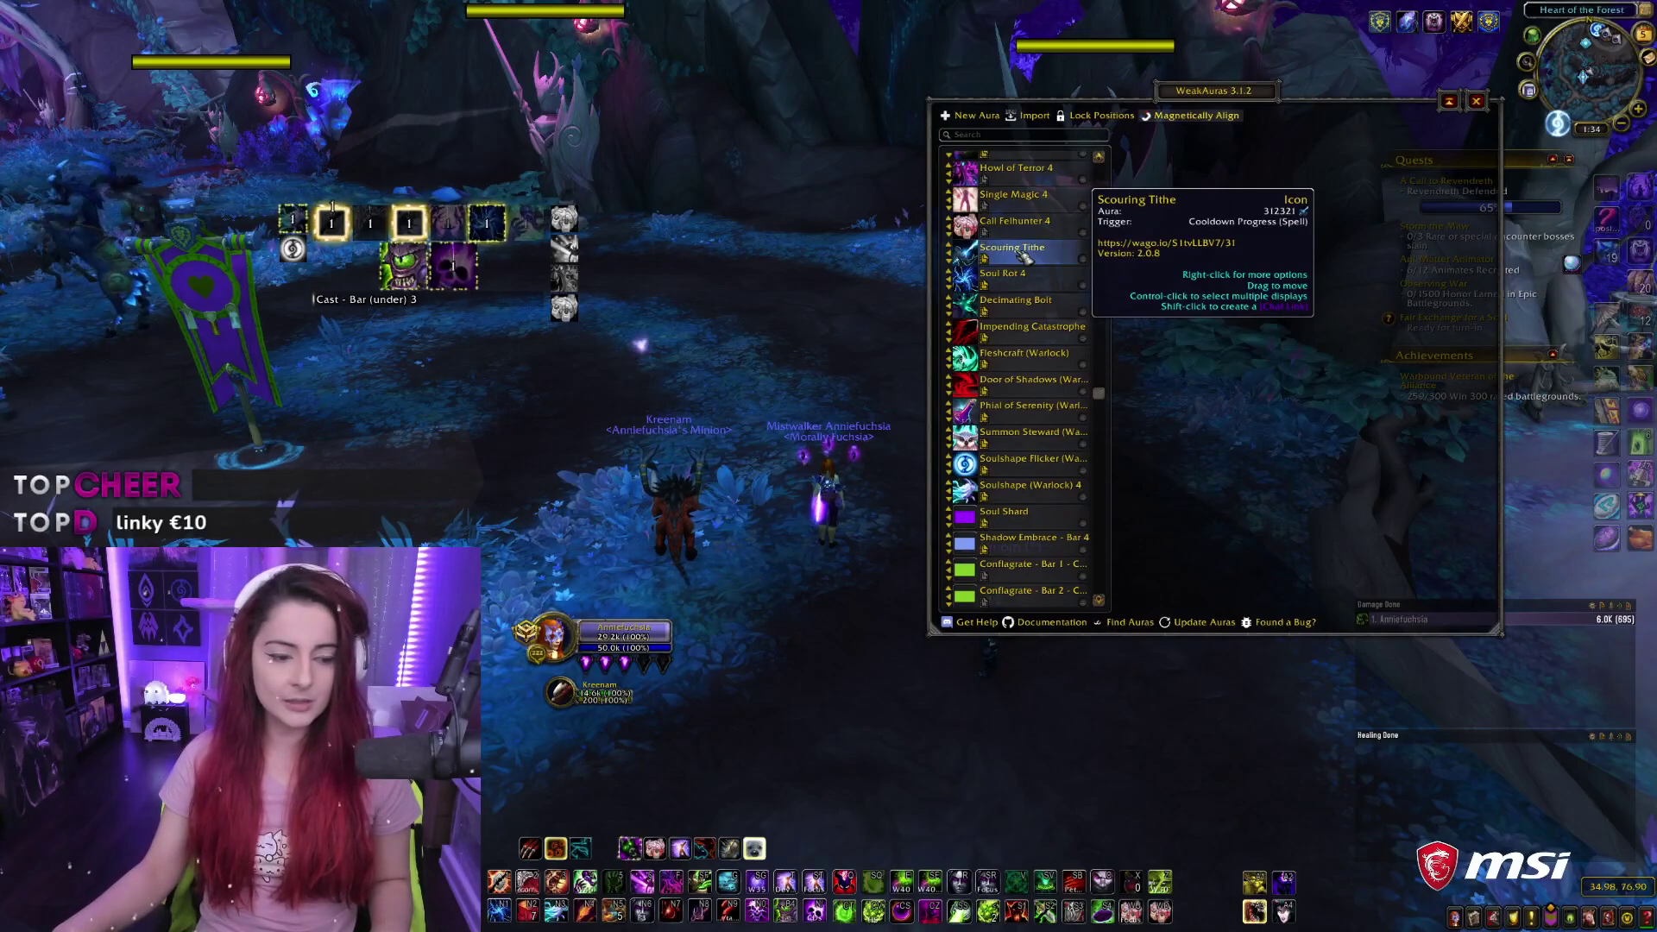
{"action": "left_click", "coordinate": [1032, 259]}
{"action": "left_click", "coordinate": [1027, 328], "text": "ctrl"}
{"action": "left_click", "coordinate": [1027, 354], "text": "ctrl"}
{"action": "left_click", "coordinate": [1027, 379], "text": "ctrl"}
{"action": "left_click", "coordinate": [1027, 405], "text": "ctrl"}
{"action": "left_click", "coordinate": [1027, 432], "text": "ctrl"}
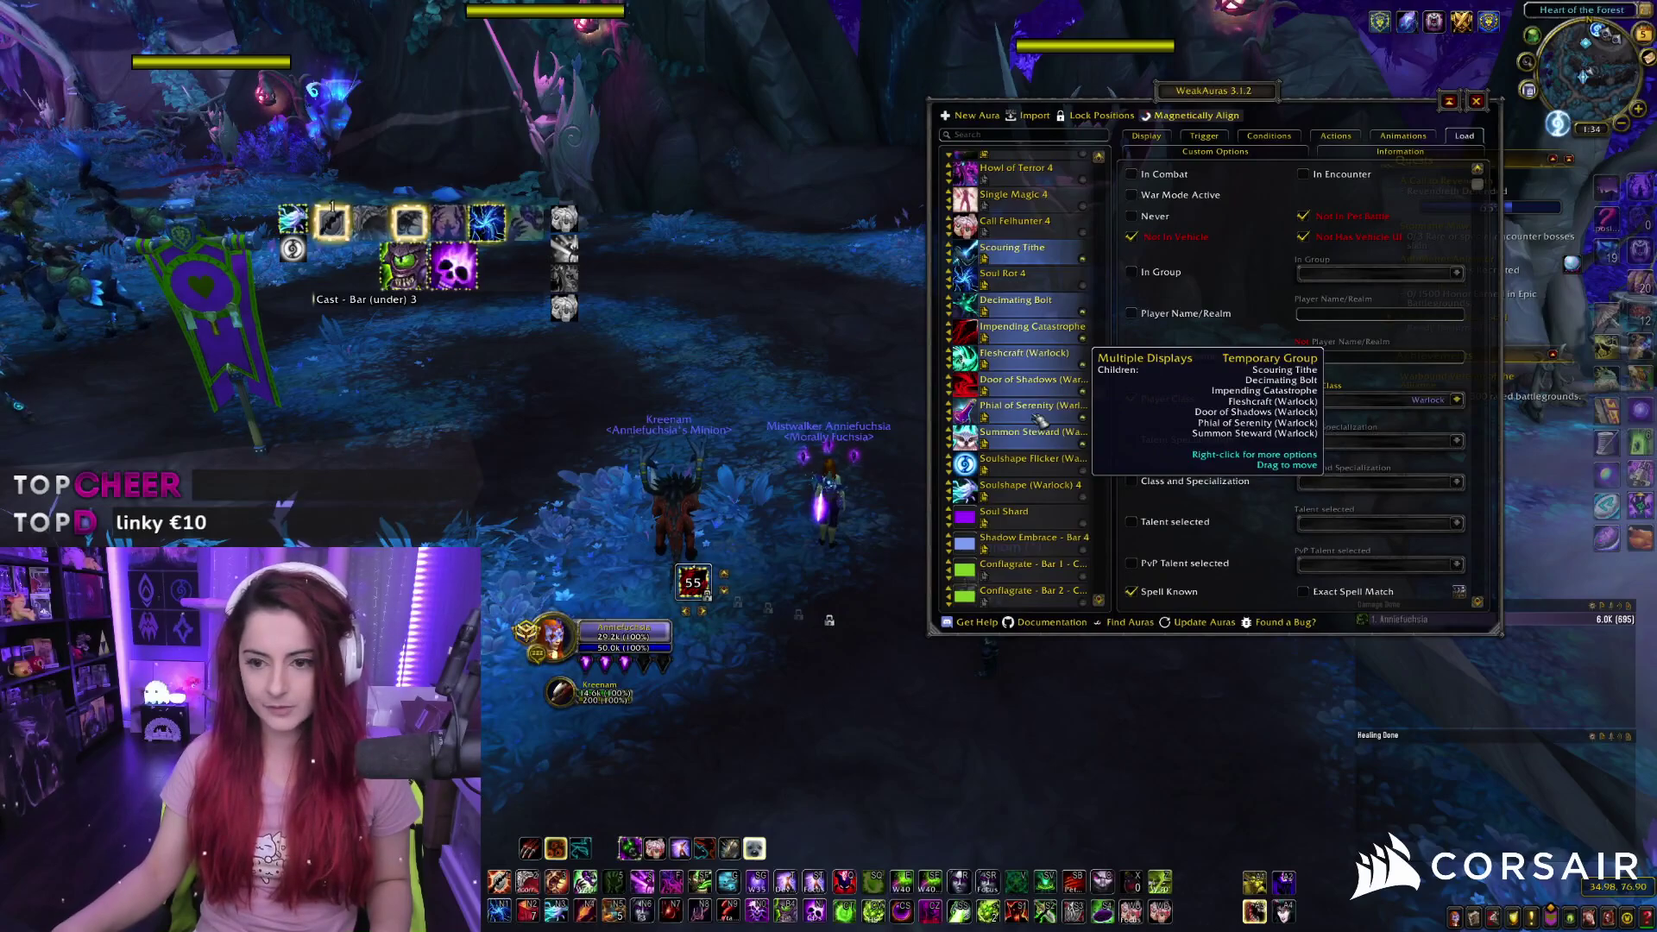
{"action": "scroll", "coordinate": [1040, 421], "scroll_direction": "down", "scroll_amount": 2}
{"action": "scroll", "coordinate": [1040, 421], "scroll_direction": "down", "scroll_amount": 2}
{"action": "scroll", "coordinate": [1027, 417], "scroll_direction": "down", "scroll_amount": 2}
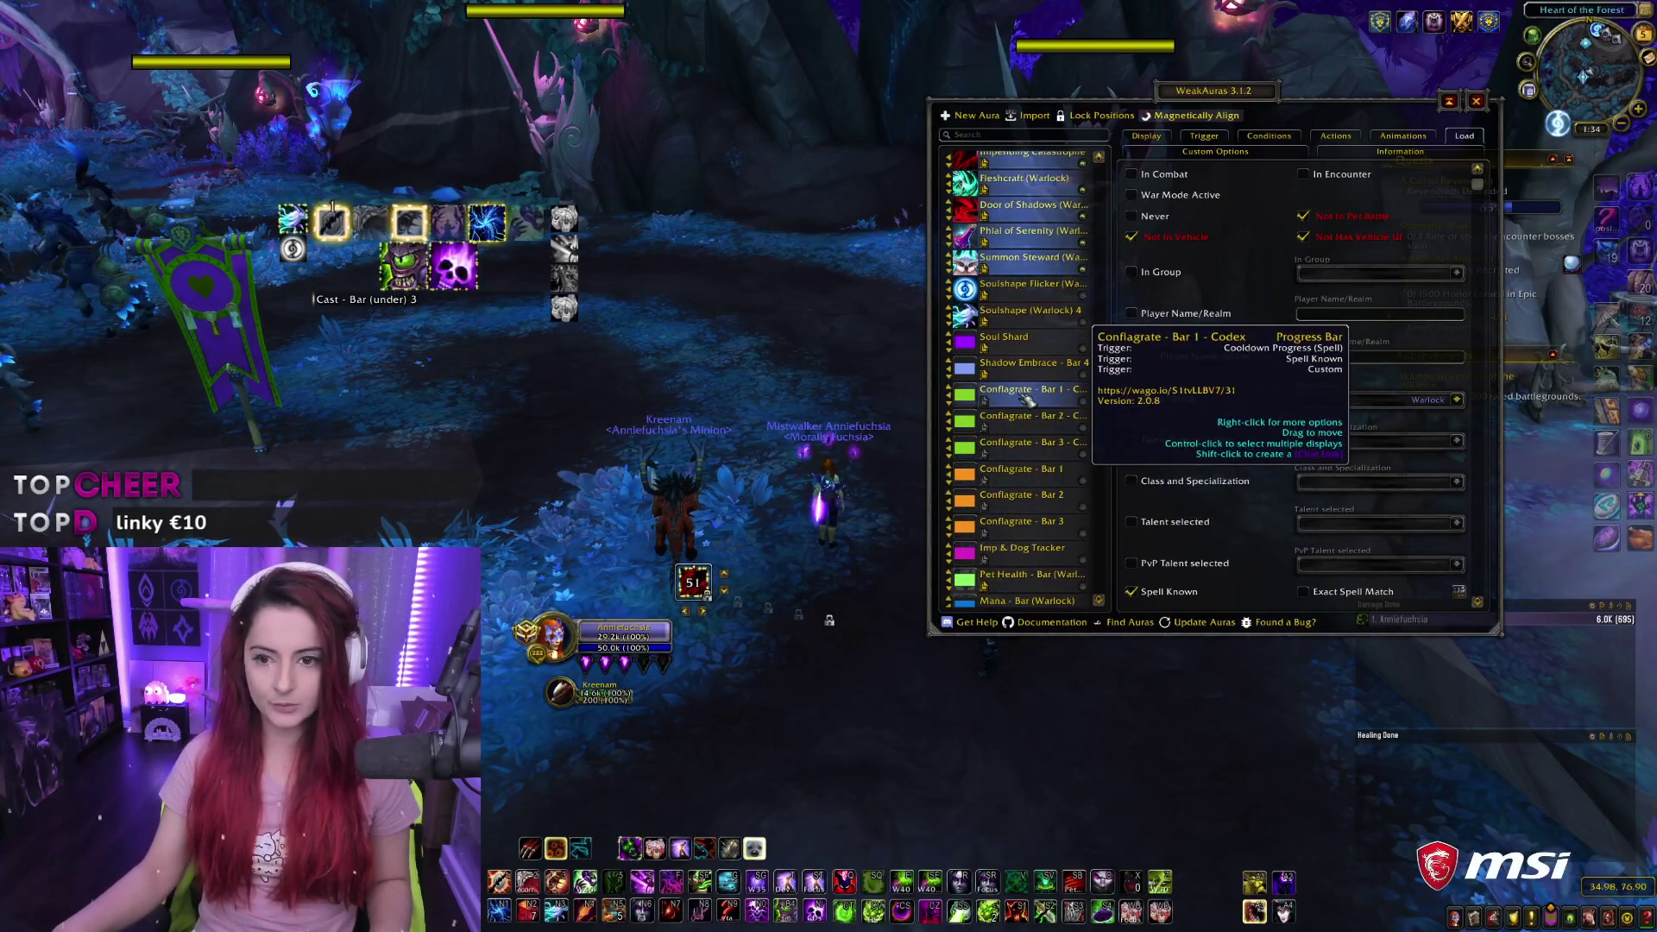
Step: Extend the selection through the Conflagrate bars to the Mana bar and delete those 16 auras
{"action": "left_click", "coordinate": [1027, 406], "text": "ctrl"}
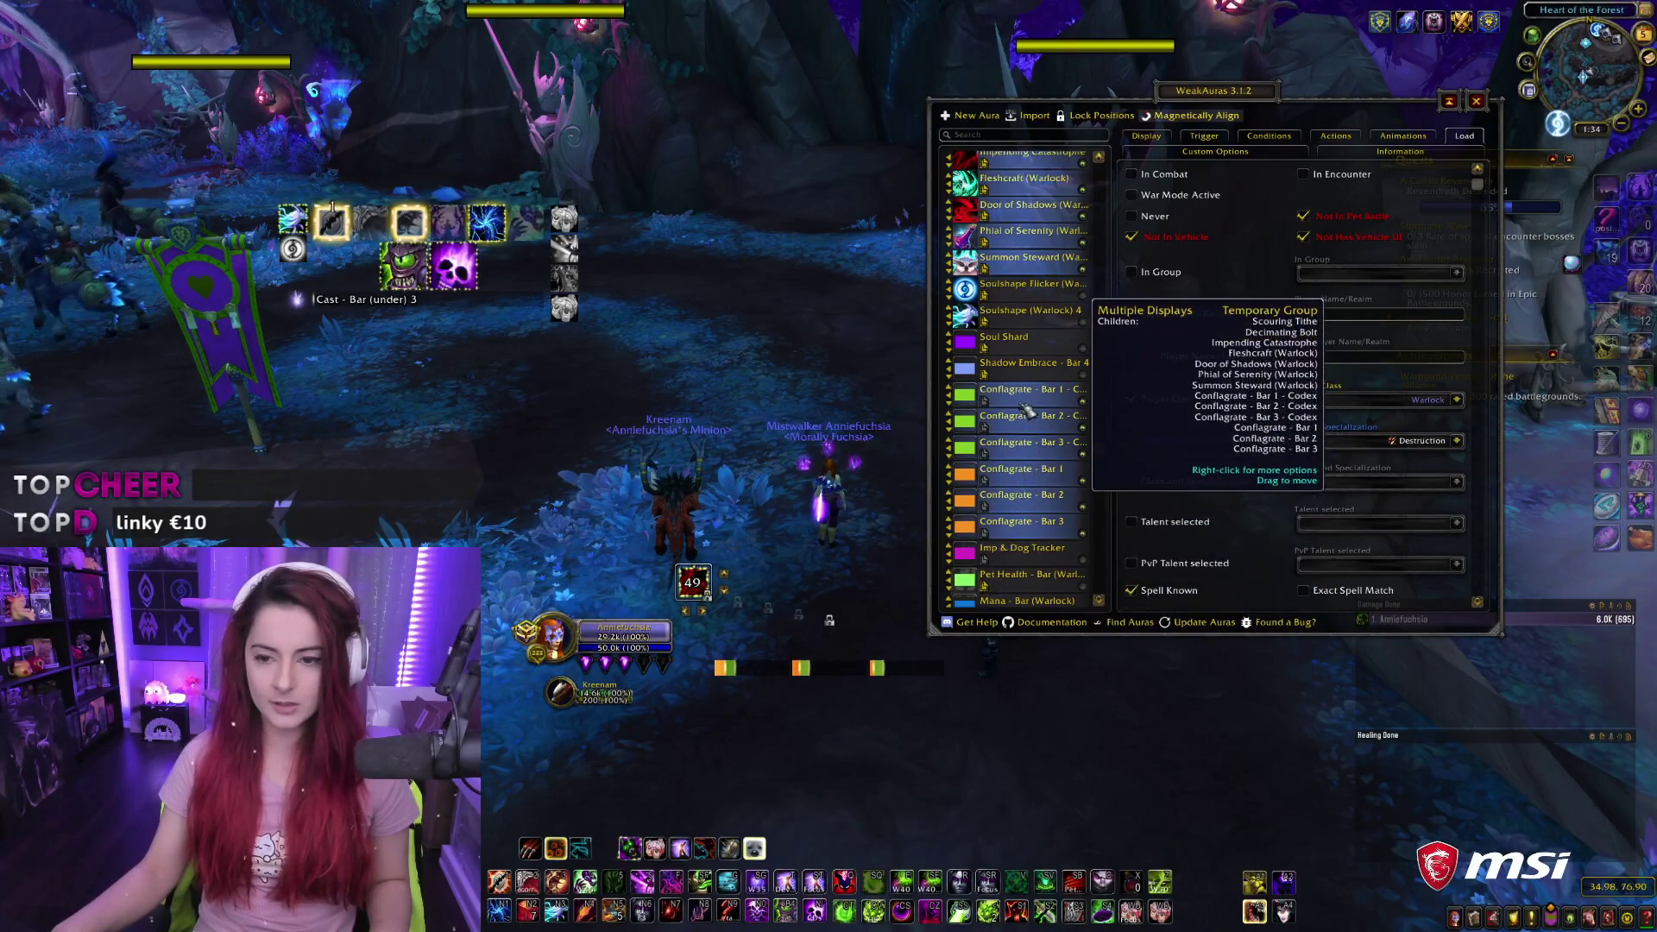
{"action": "scroll", "coordinate": [1035, 416], "scroll_direction": "down", "scroll_amount": 4}
{"action": "scroll", "coordinate": [1040, 440], "scroll_direction": "down", "scroll_amount": 1}
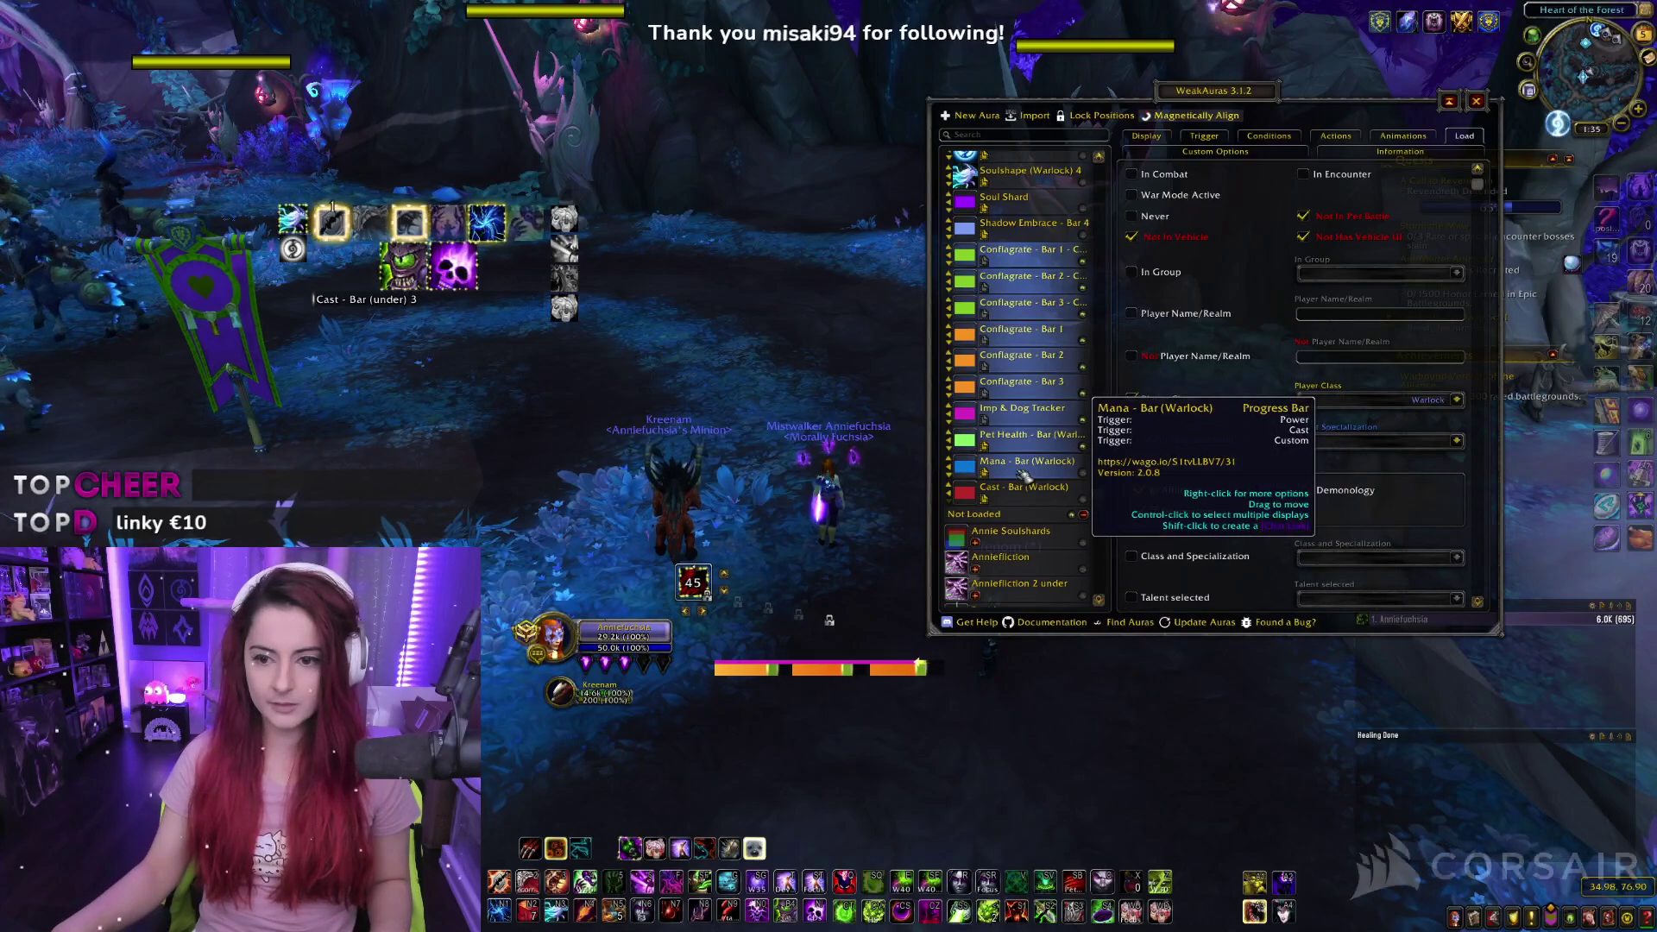
{"action": "left_click", "coordinate": [1015, 542], "text": "ctrl"}
{"action": "scroll", "coordinate": [1026, 535], "scroll_direction": "up", "scroll_amount": 9}
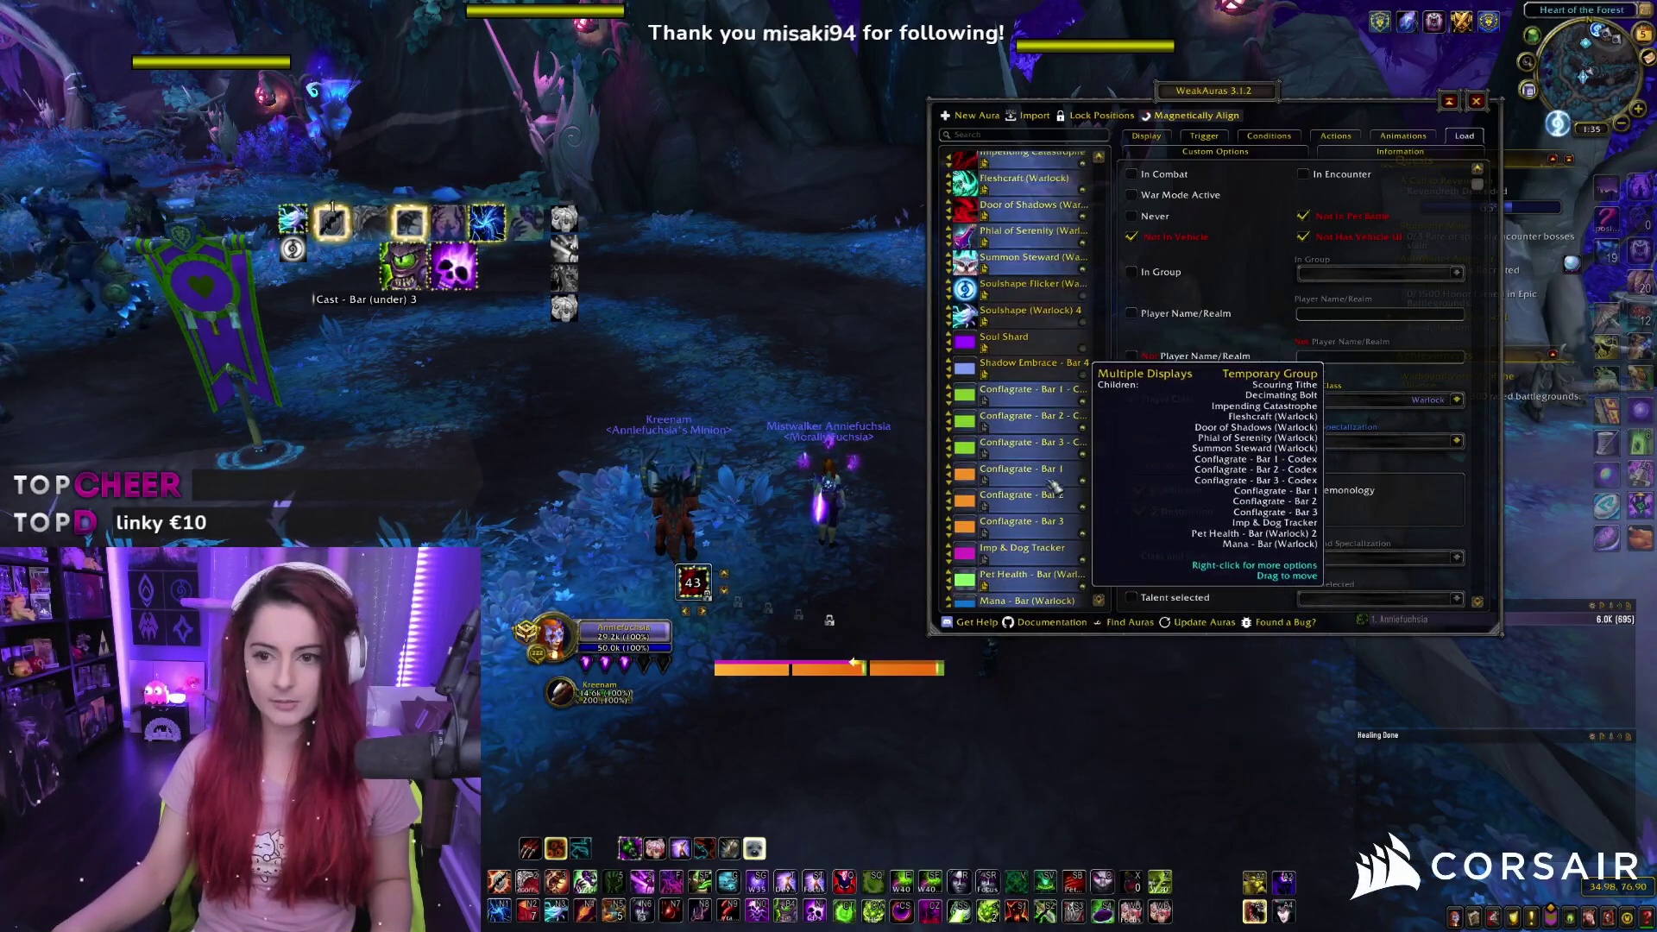
{"action": "right_click", "coordinate": [1023, 294]}
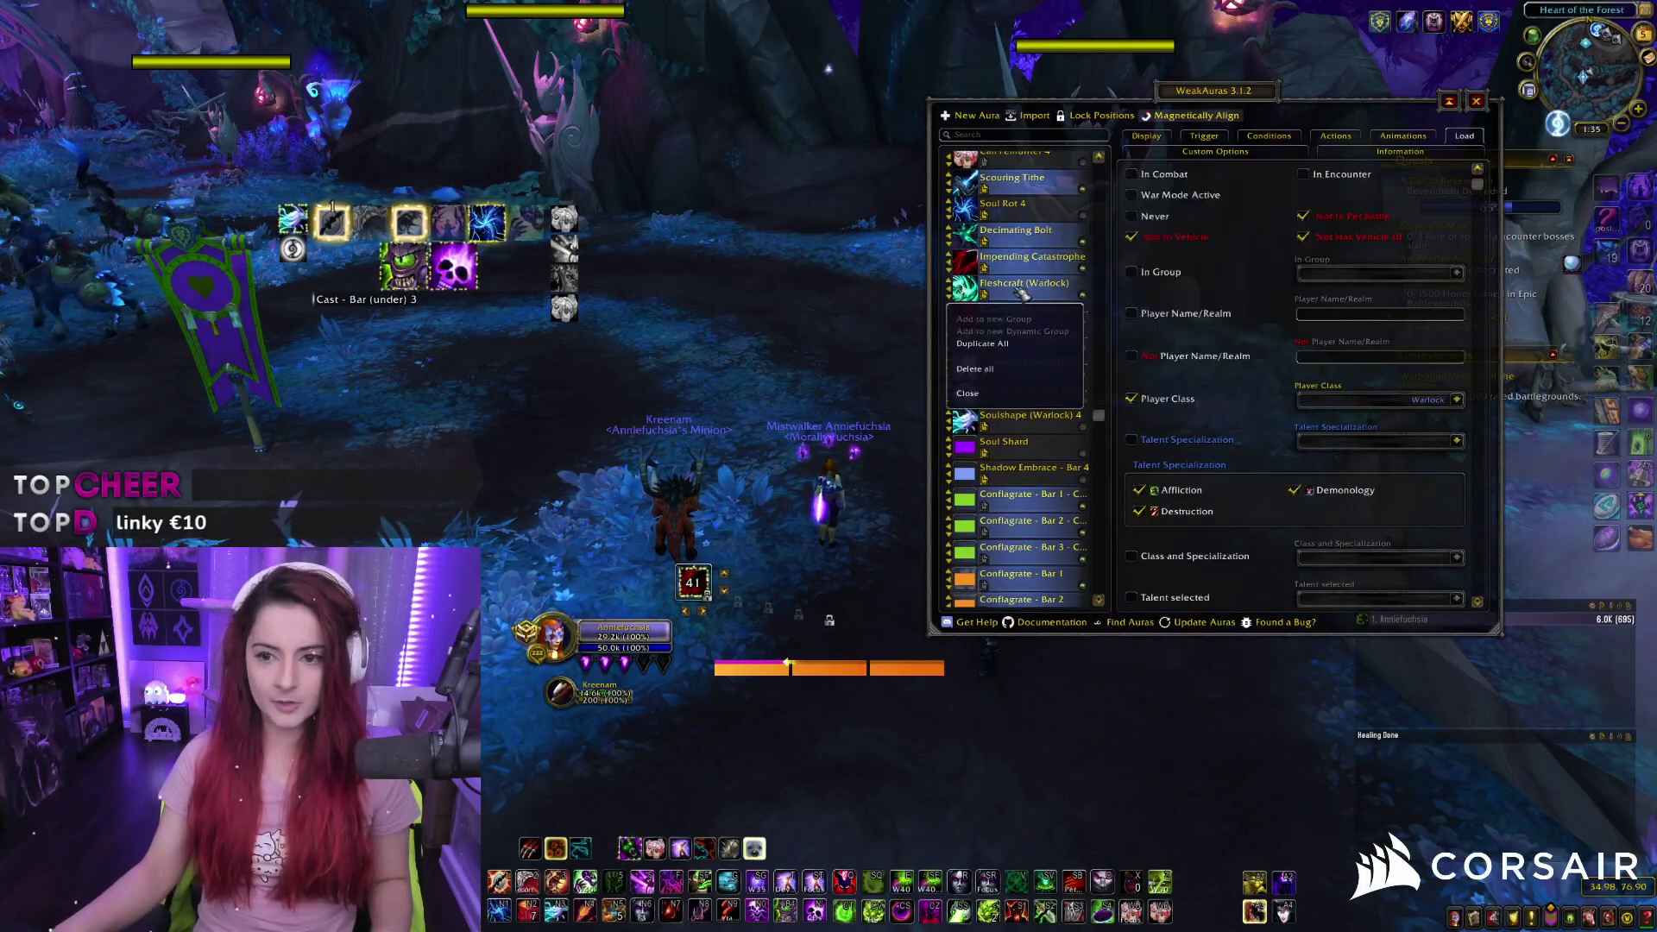
{"action": "left_click", "coordinate": [977, 369]}
{"action": "left_click", "coordinate": [774, 149]}
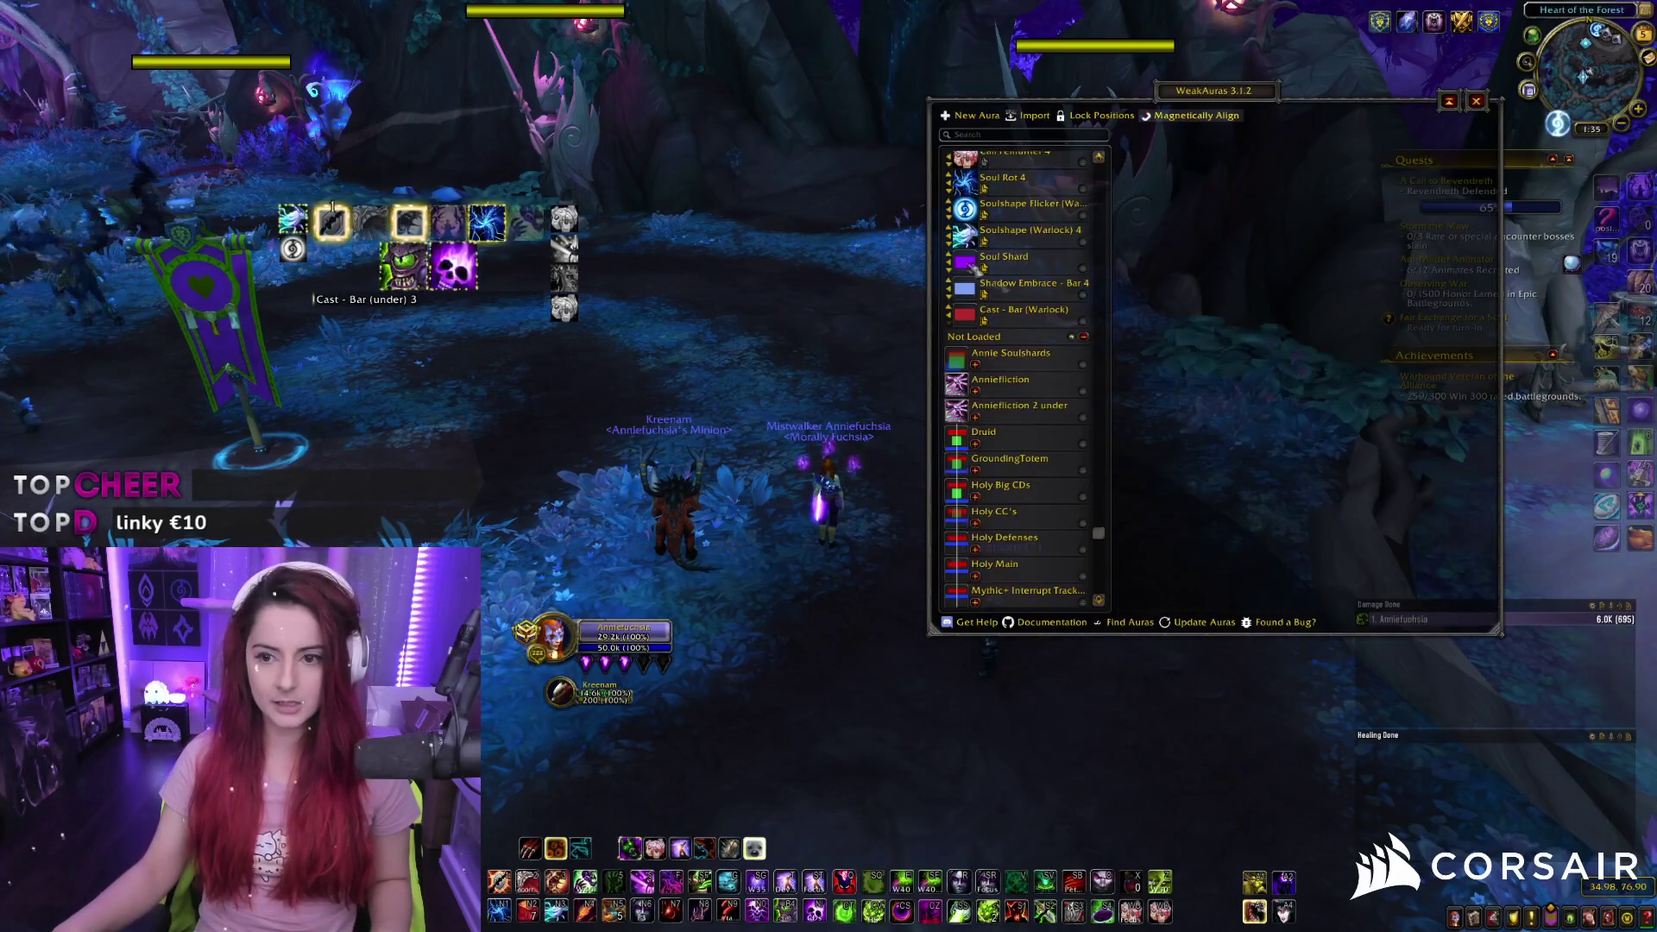
Step: Delete the Soul Shard aura and confirm its removal
{"action": "scroll", "coordinate": [1014, 414], "scroll_direction": "up", "scroll_amount": 3}
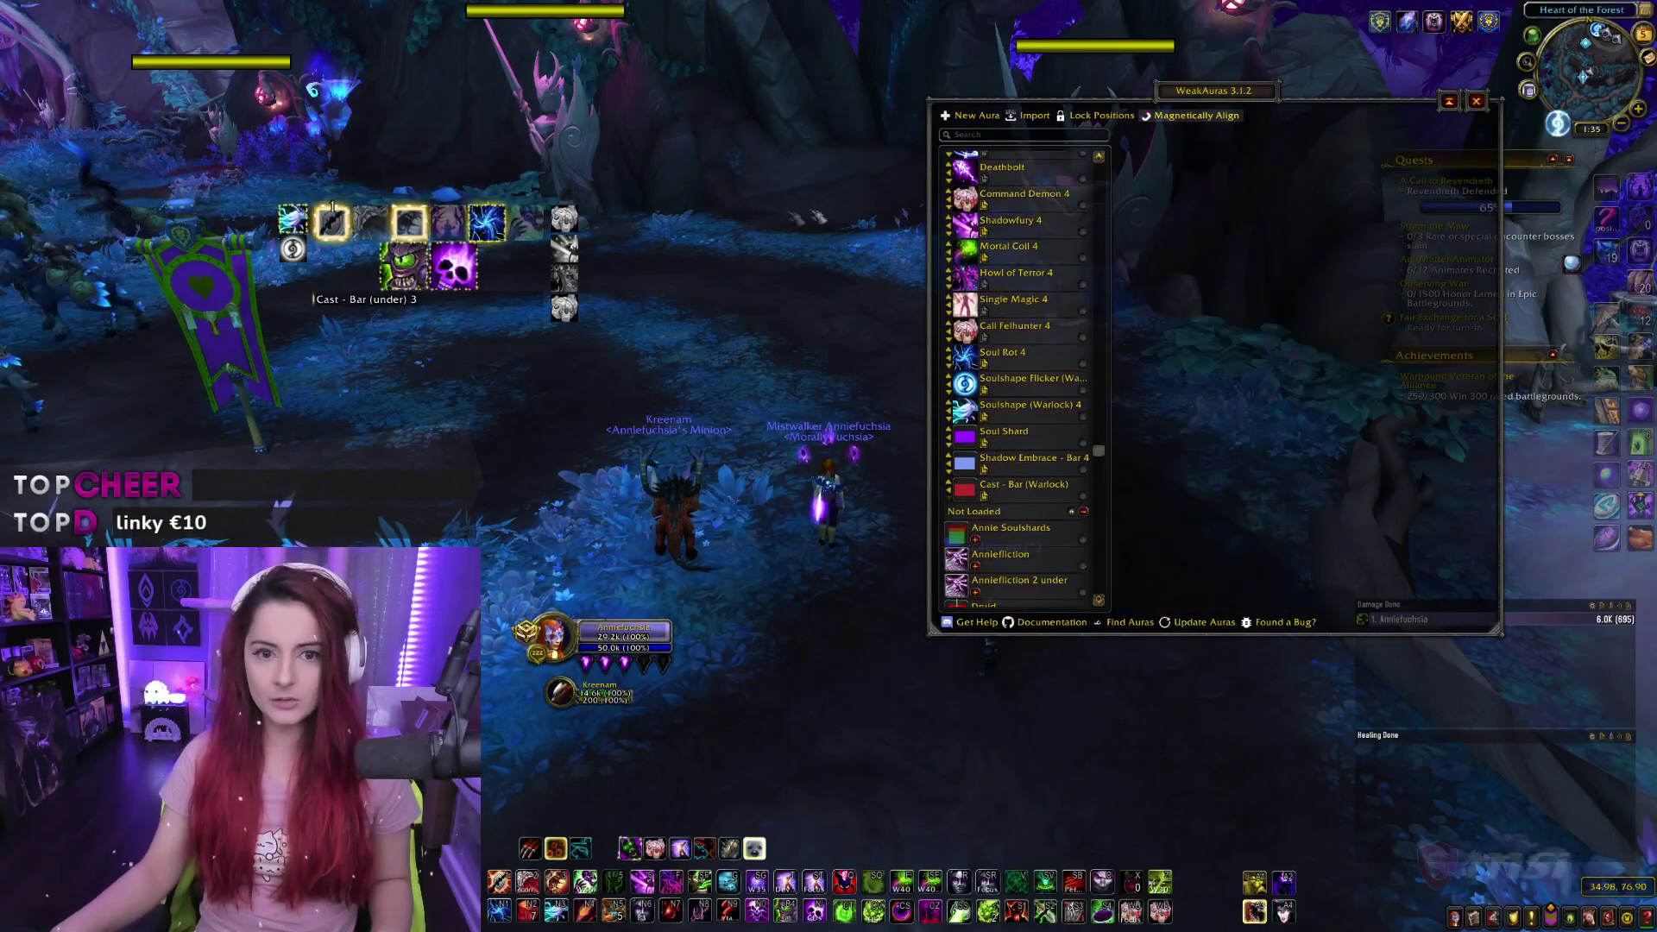
{"action": "left_click", "coordinate": [1028, 441]}
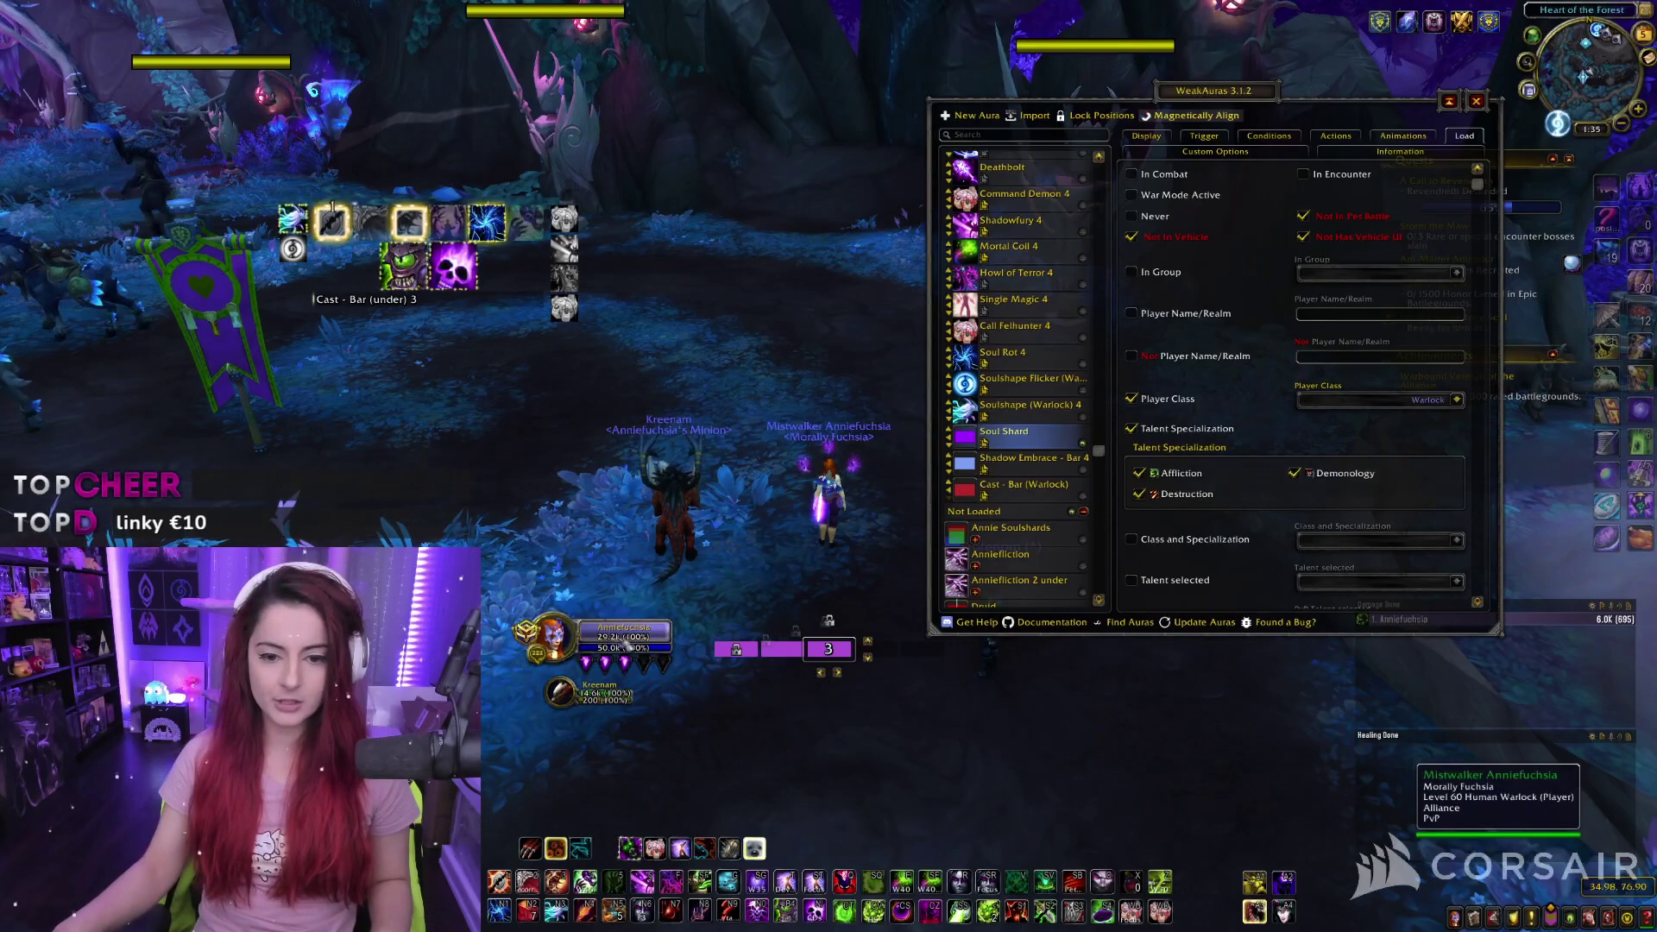
{"action": "right_click", "coordinate": [962, 441]}
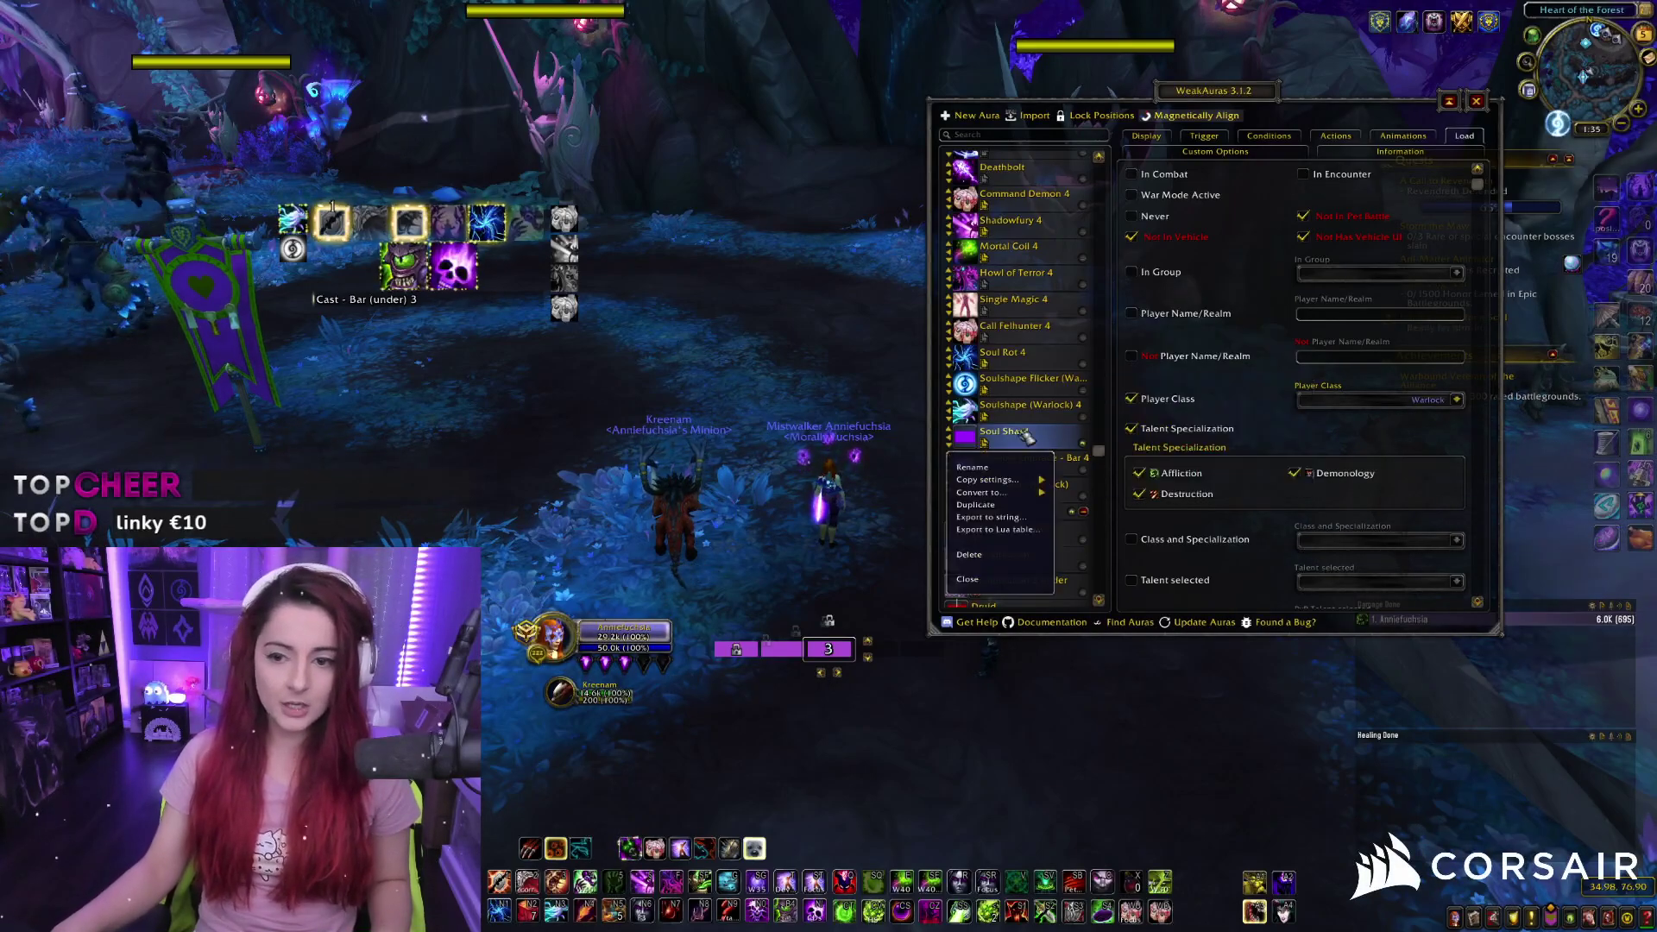
{"action": "left_click", "coordinate": [984, 557]}
{"action": "left_click", "coordinate": [781, 155]}
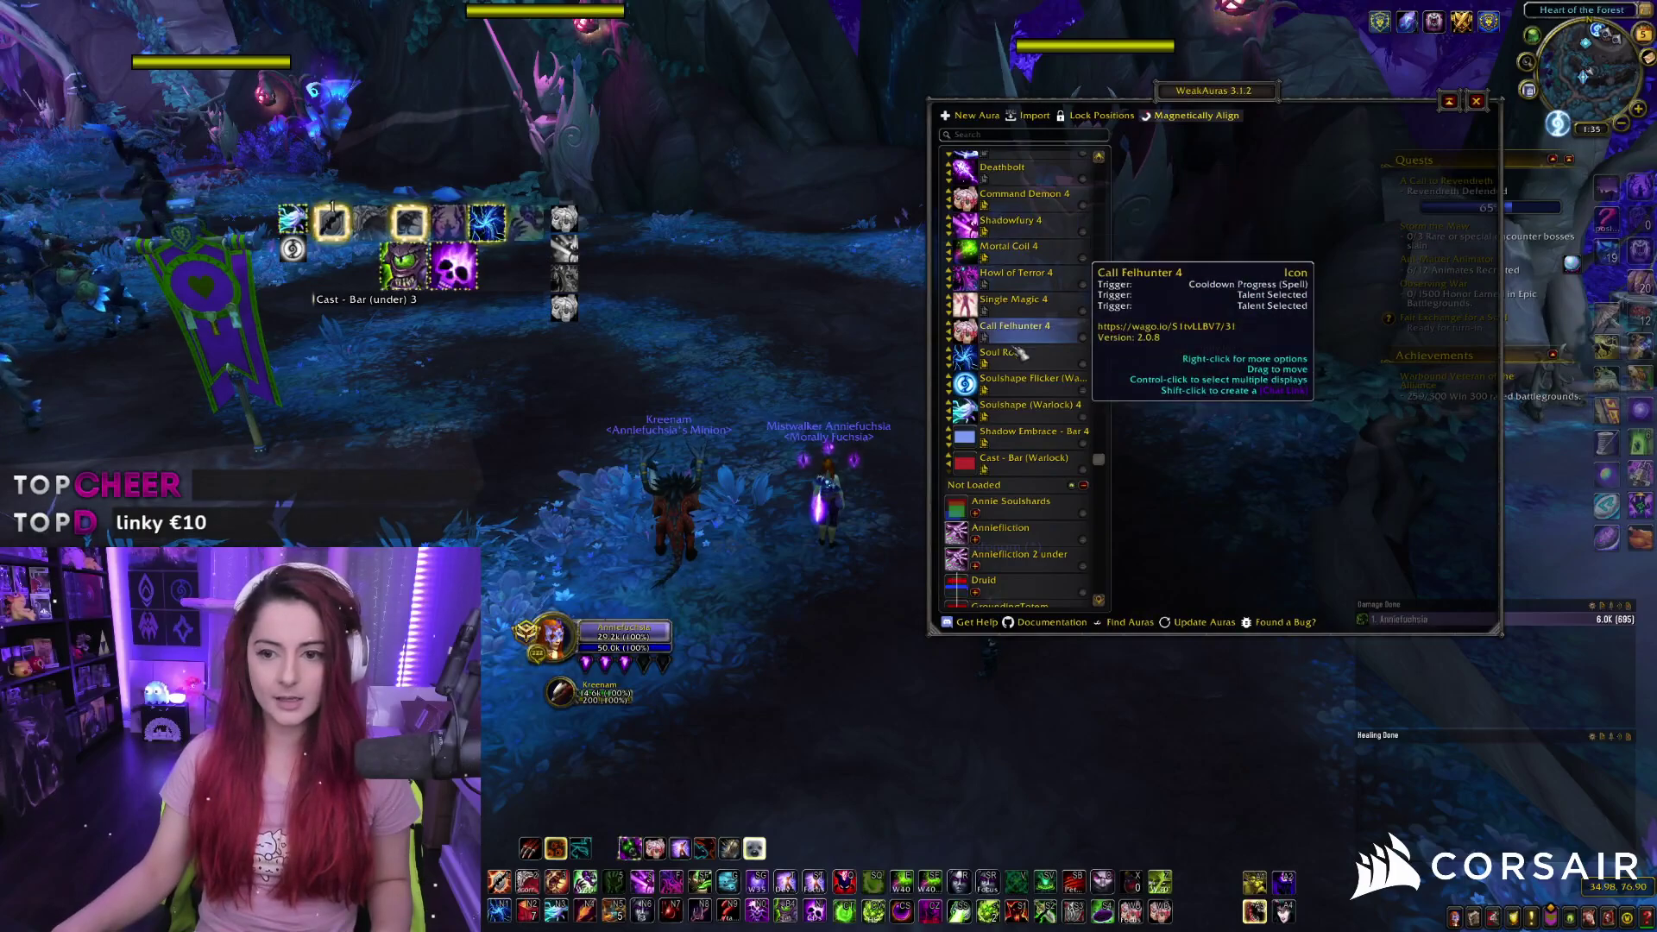
{"action": "scroll", "coordinate": [1040, 399], "scroll_direction": "up", "scroll_amount": 5}
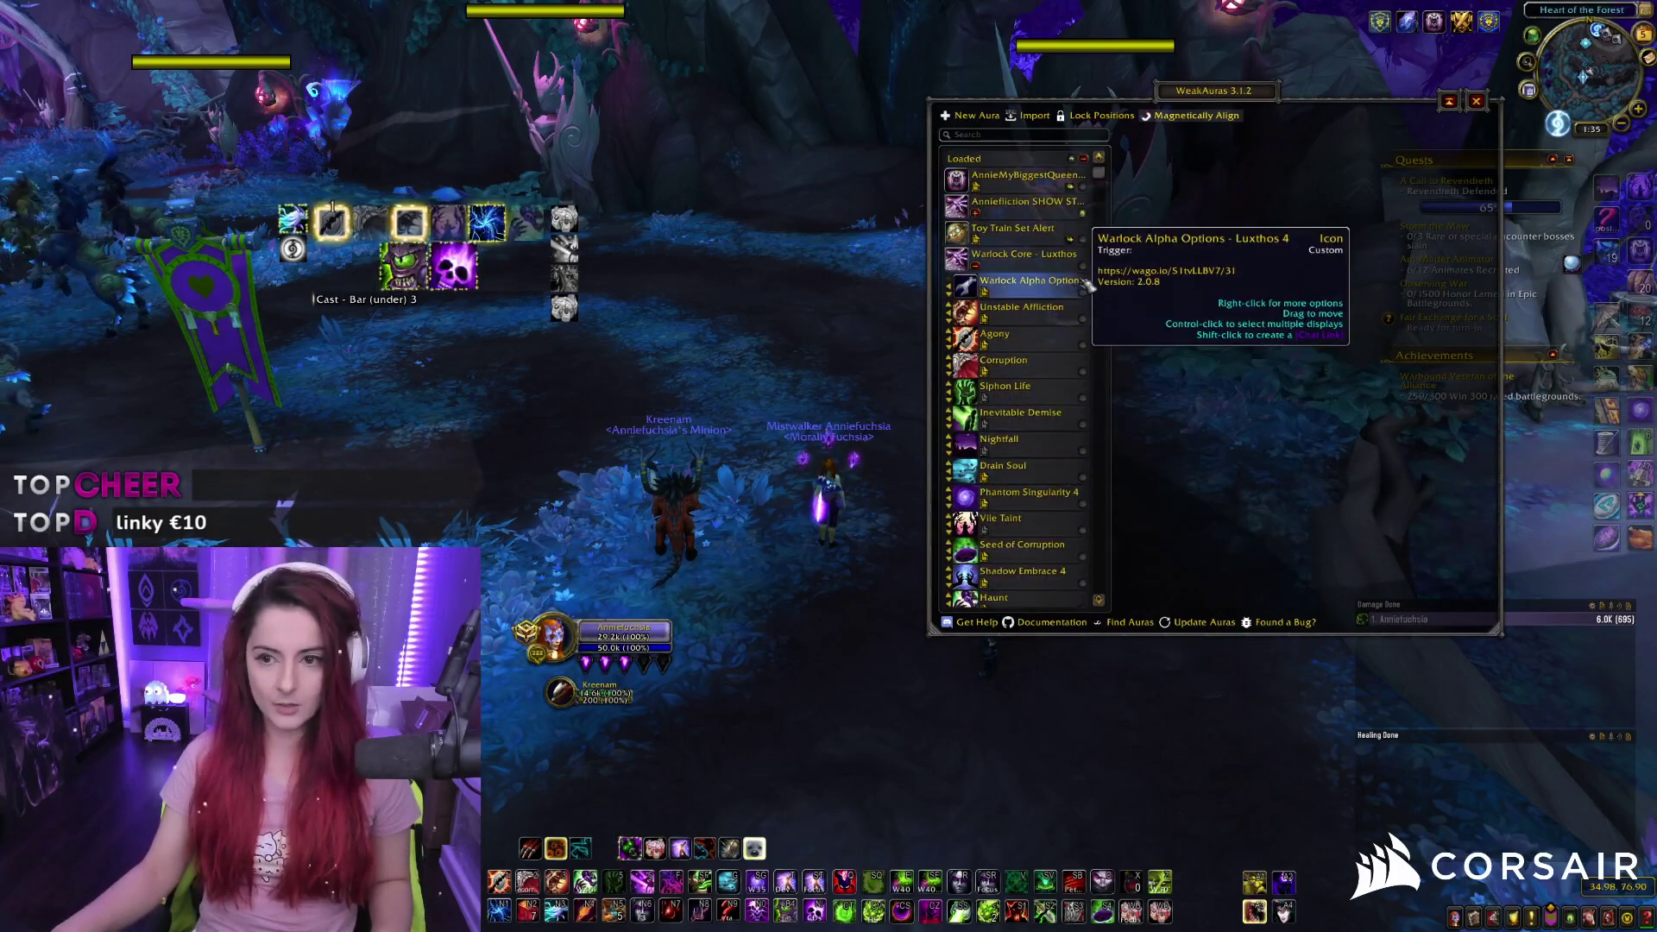
Step: Toggle on the Warlock Core - Luxthos on-screen preview and move the WeakAuras window aside to view it
{"action": "left_click", "coordinate": [1083, 267]}
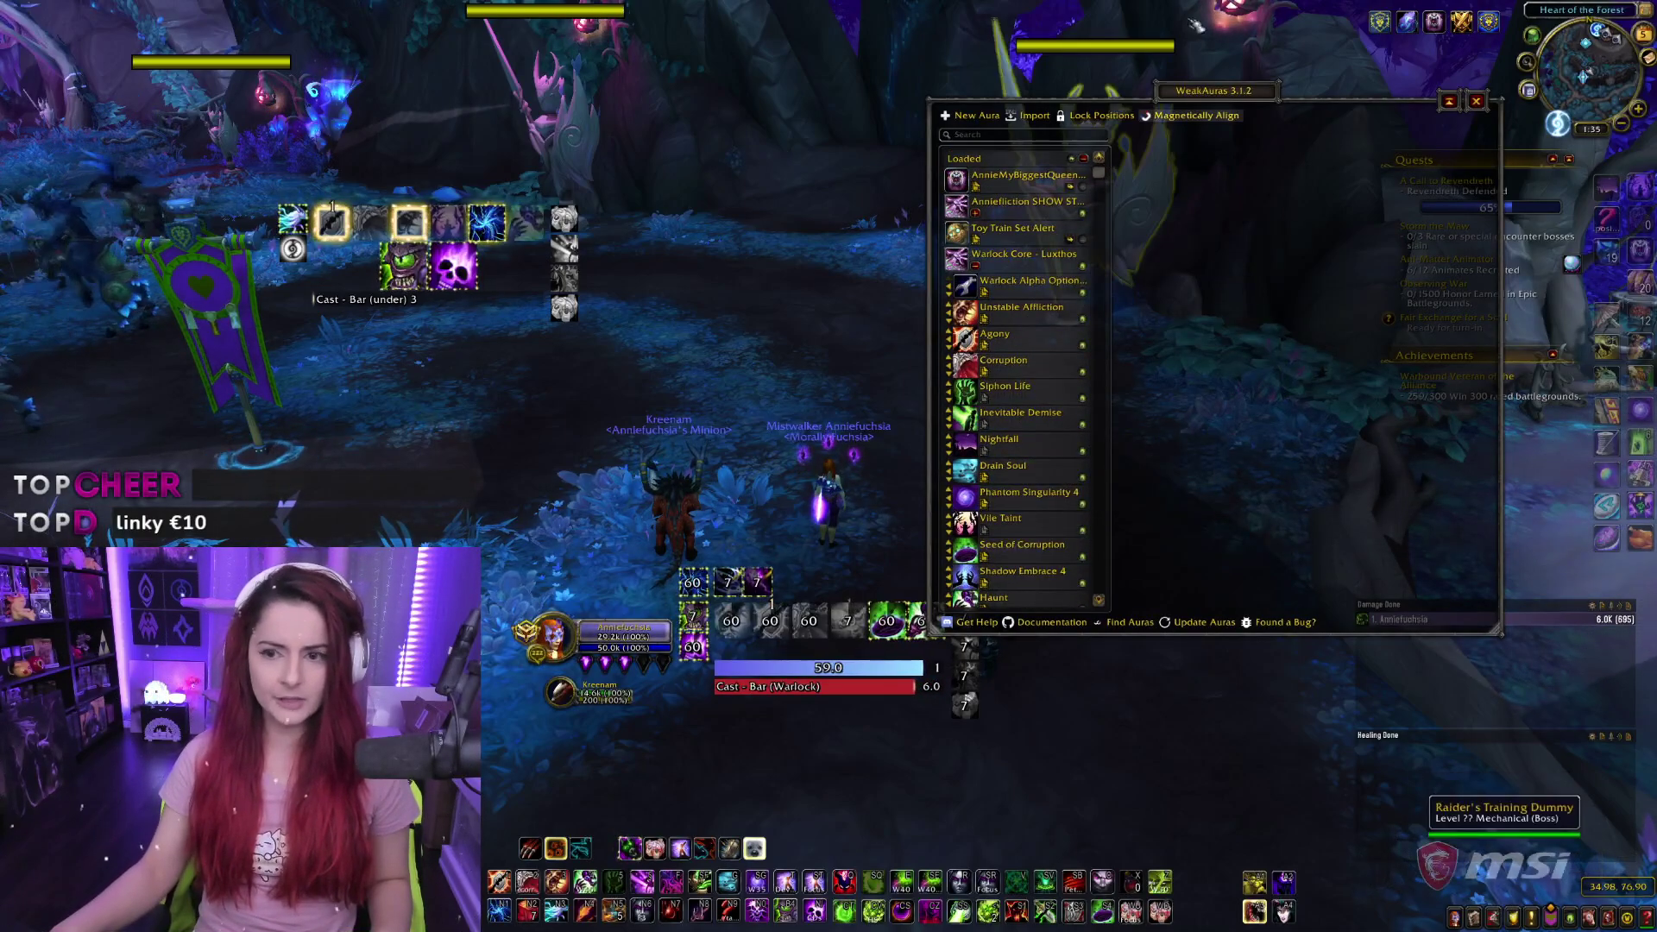
{"action": "left_click_drag", "start_coordinate": [1185, 102], "coordinate": [1264, 131]}
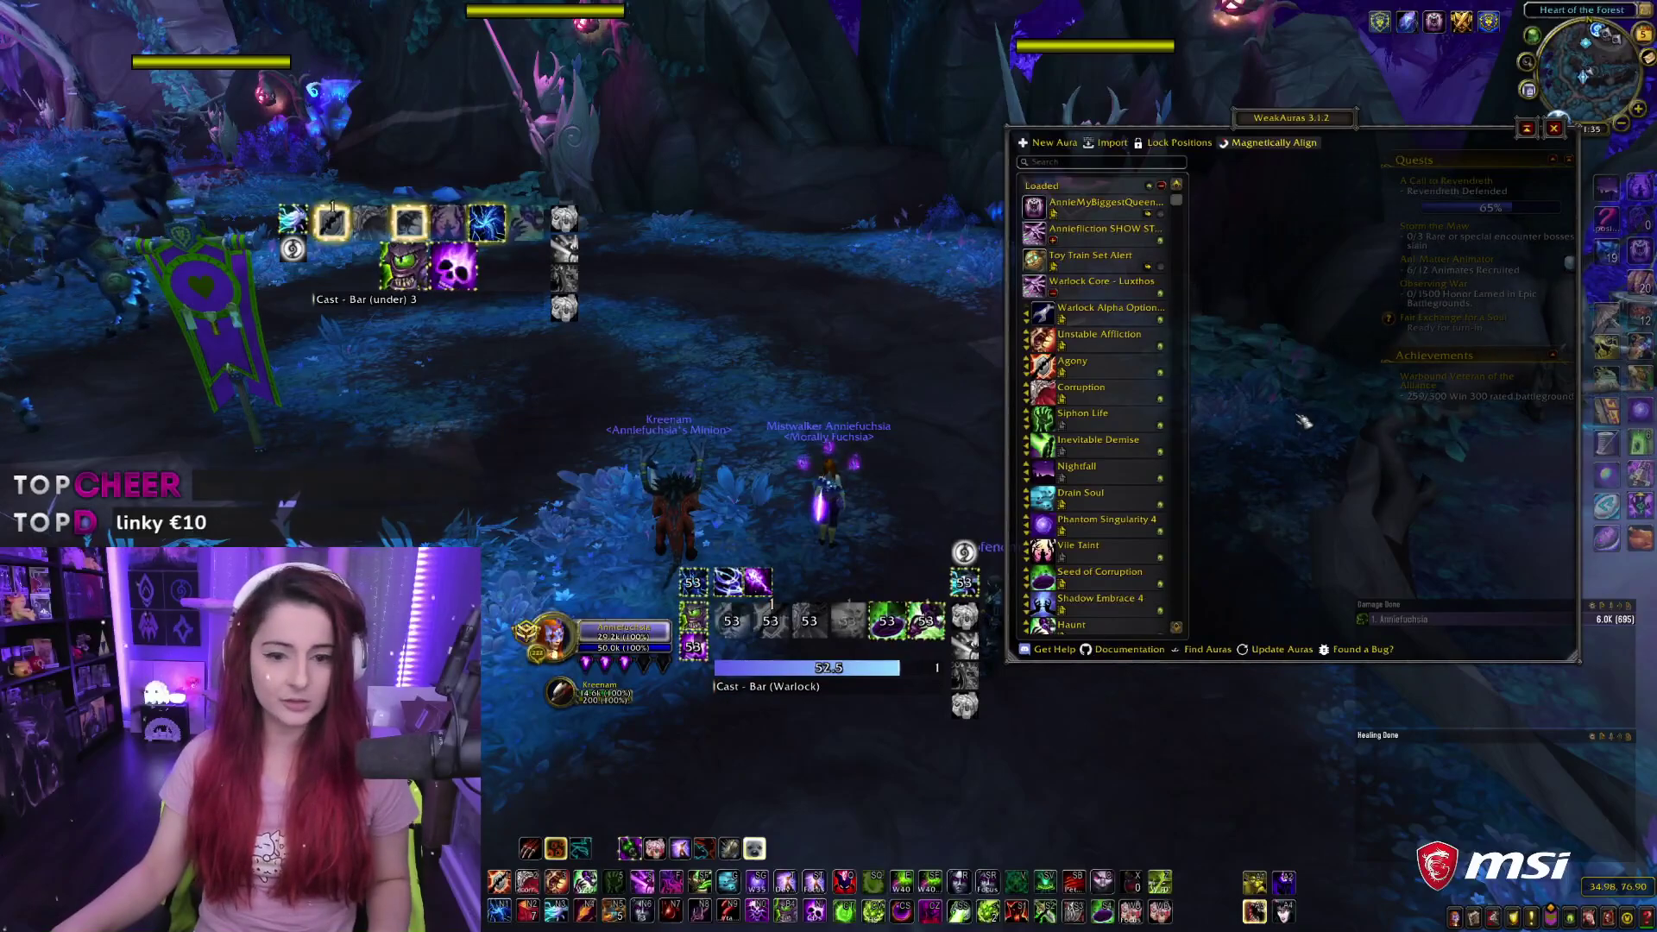
{"action": "scroll", "coordinate": [1105, 457], "scroll_direction": "down", "scroll_amount": 3}
{"action": "scroll", "coordinate": [1138, 604], "scroll_direction": "down", "scroll_amount": 8}
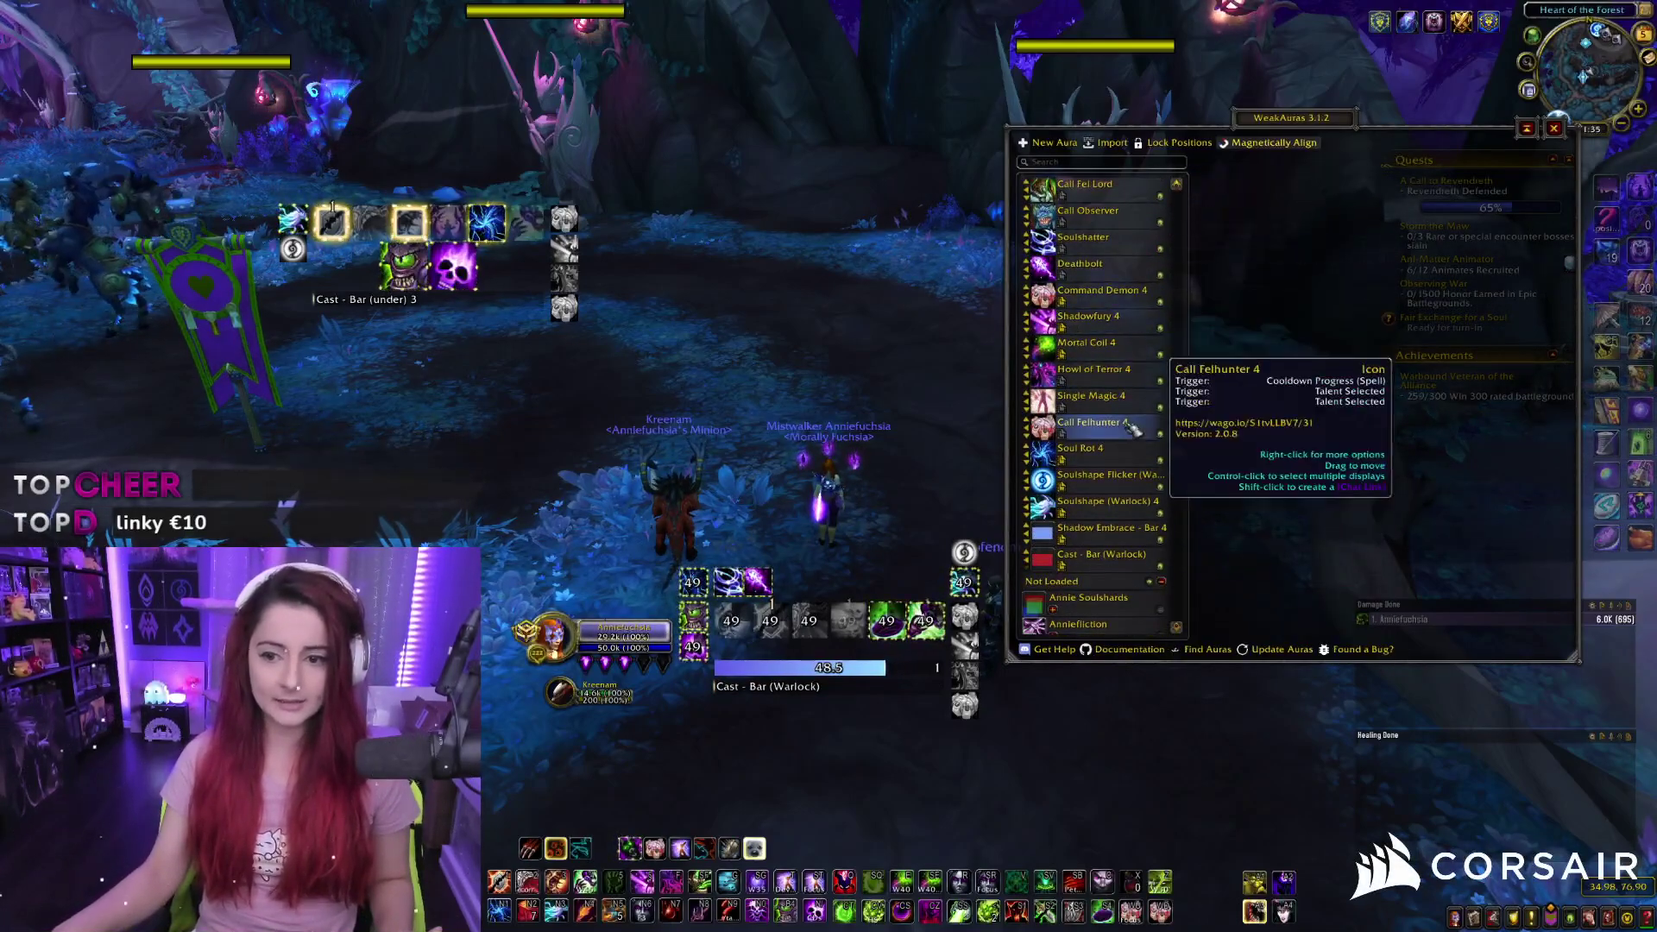
{"action": "scroll", "coordinate": [1130, 429], "scroll_direction": "up", "scroll_amount": 6}
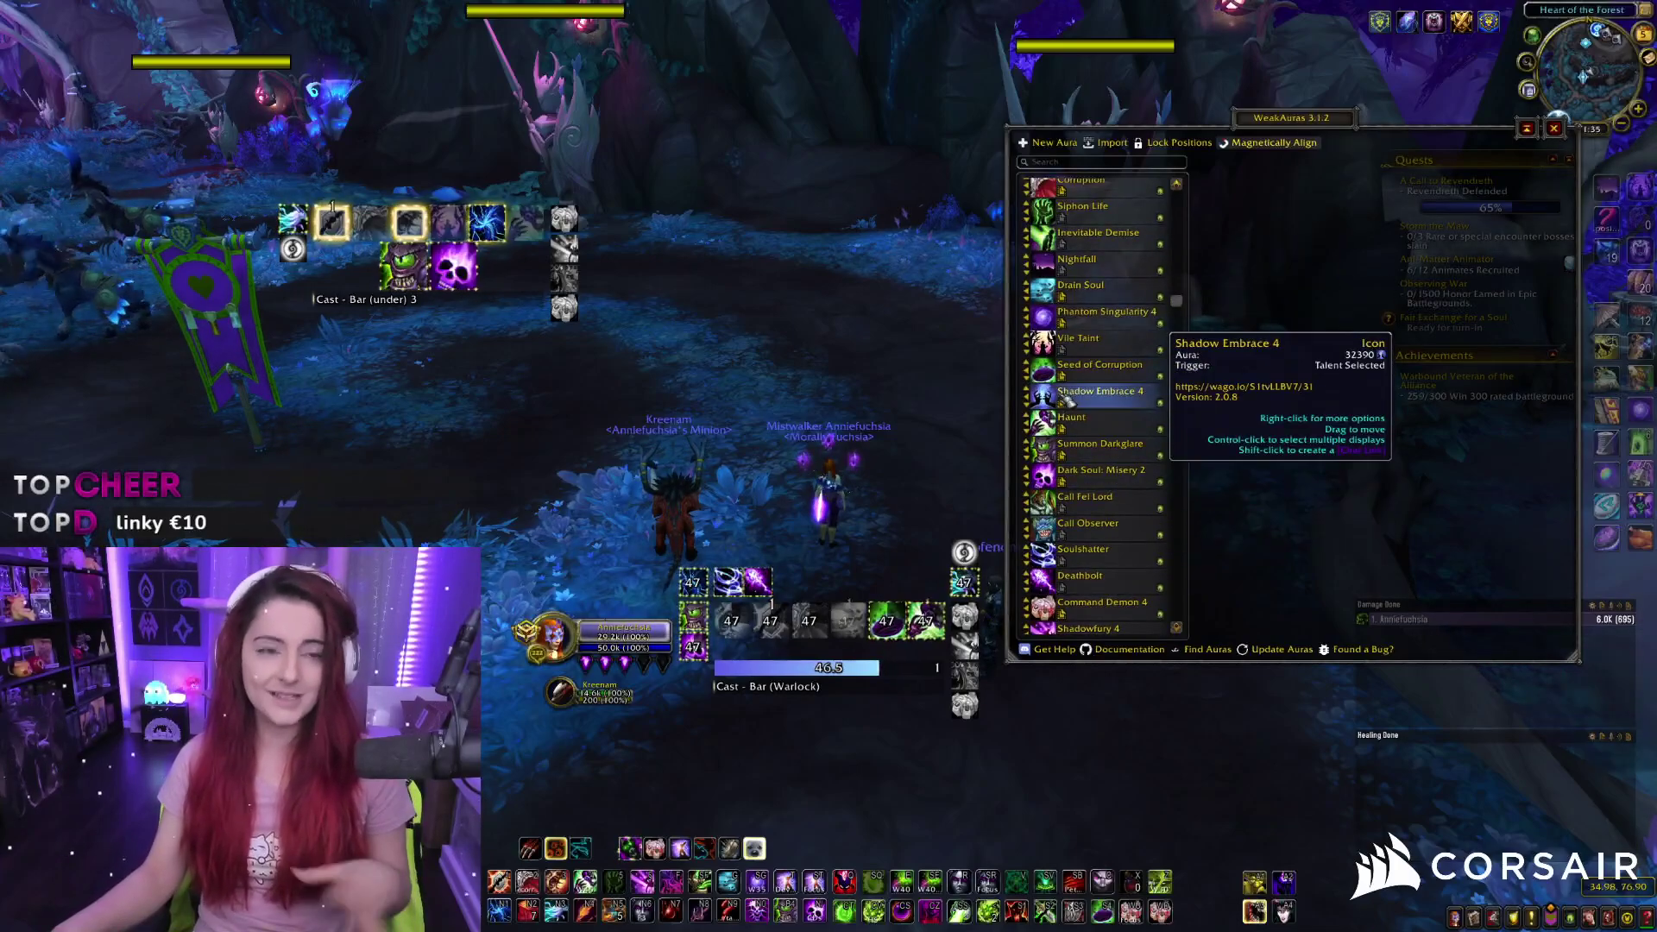
{"action": "scroll", "coordinate": [1104, 455], "scroll_direction": "up", "scroll_amount": 2}
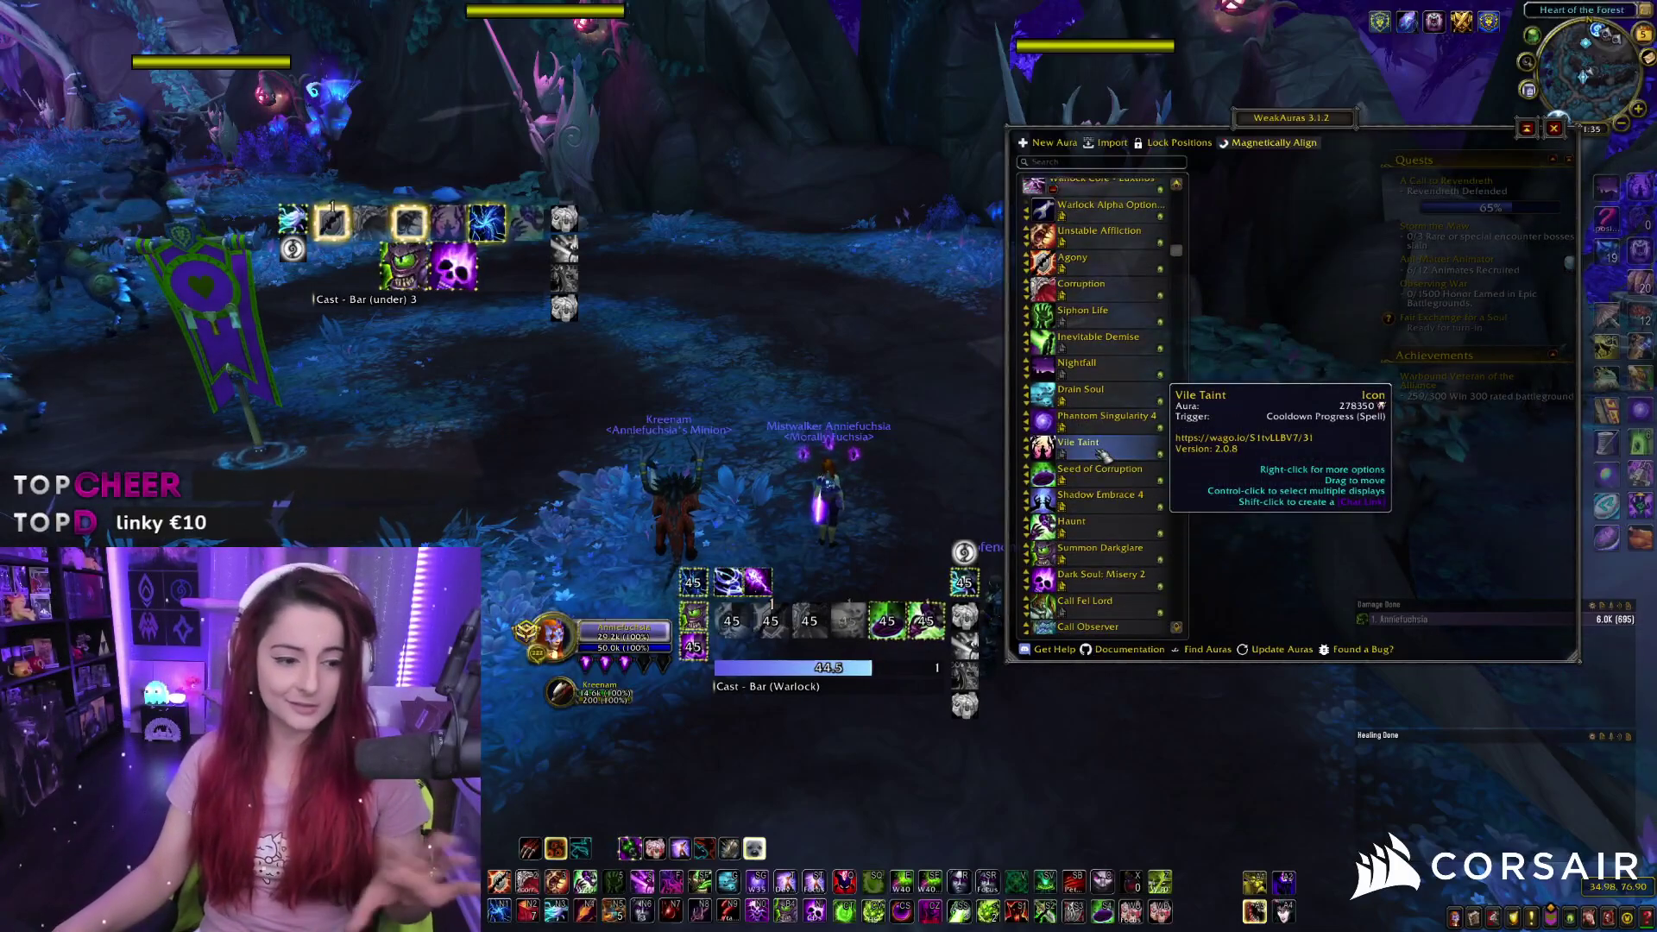
{"action": "scroll", "coordinate": [1161, 377], "scroll_direction": "up", "scroll_amount": 2}
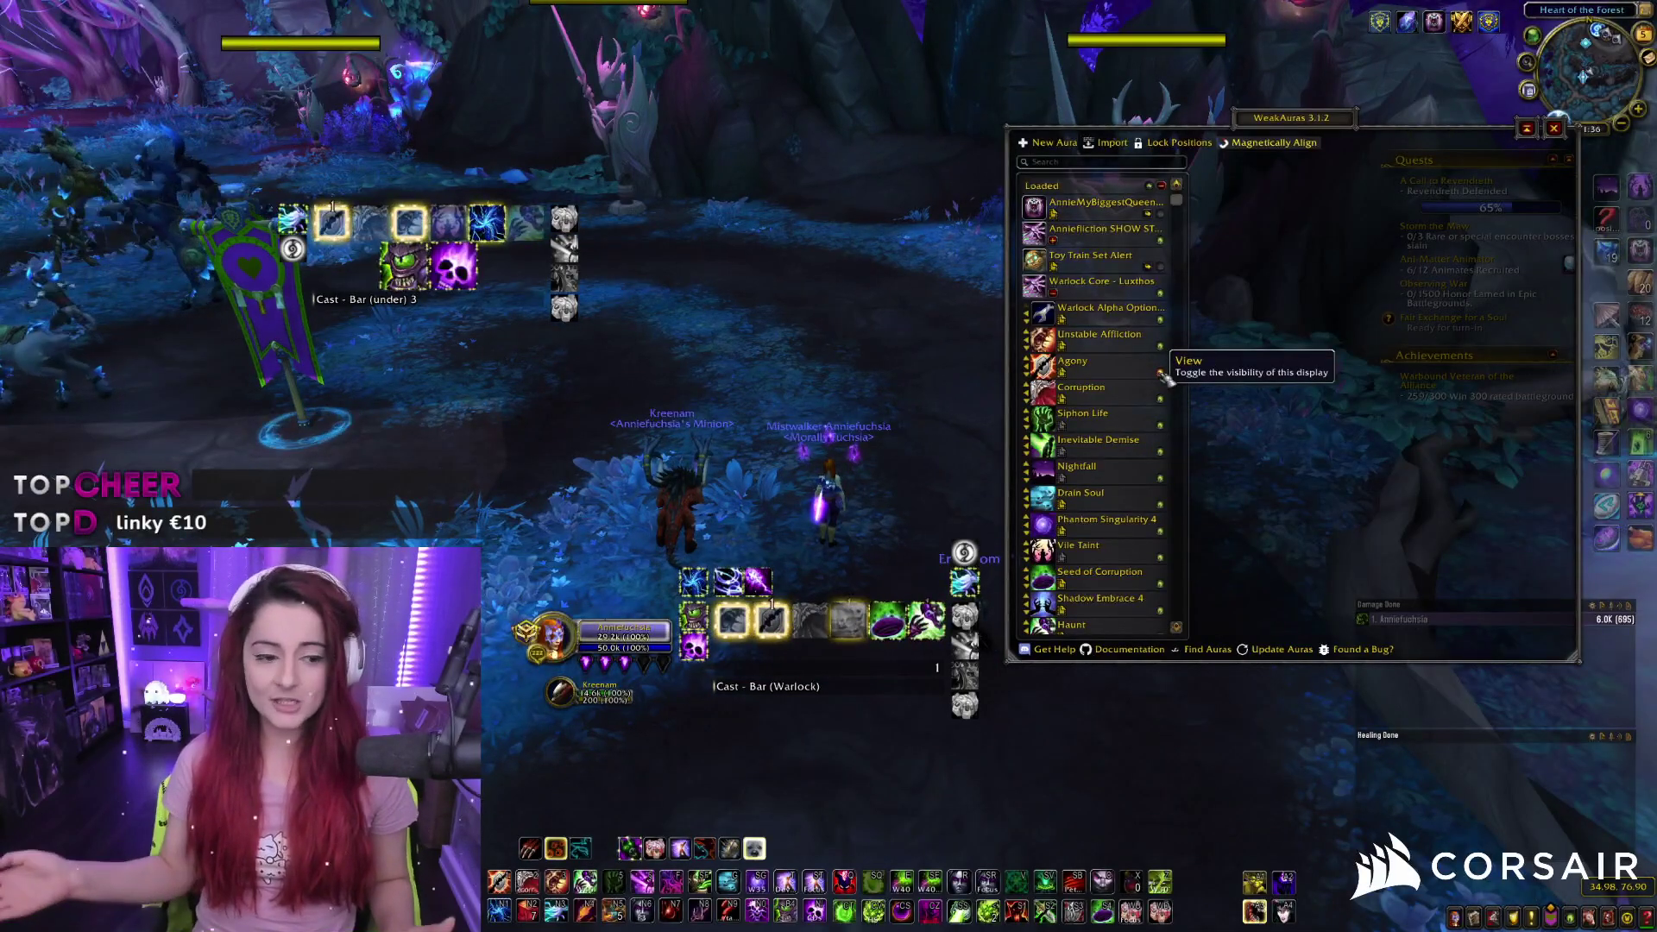
{"action": "left_click_drag", "start_coordinate": [340, 224], "coordinate": [340, 212]}
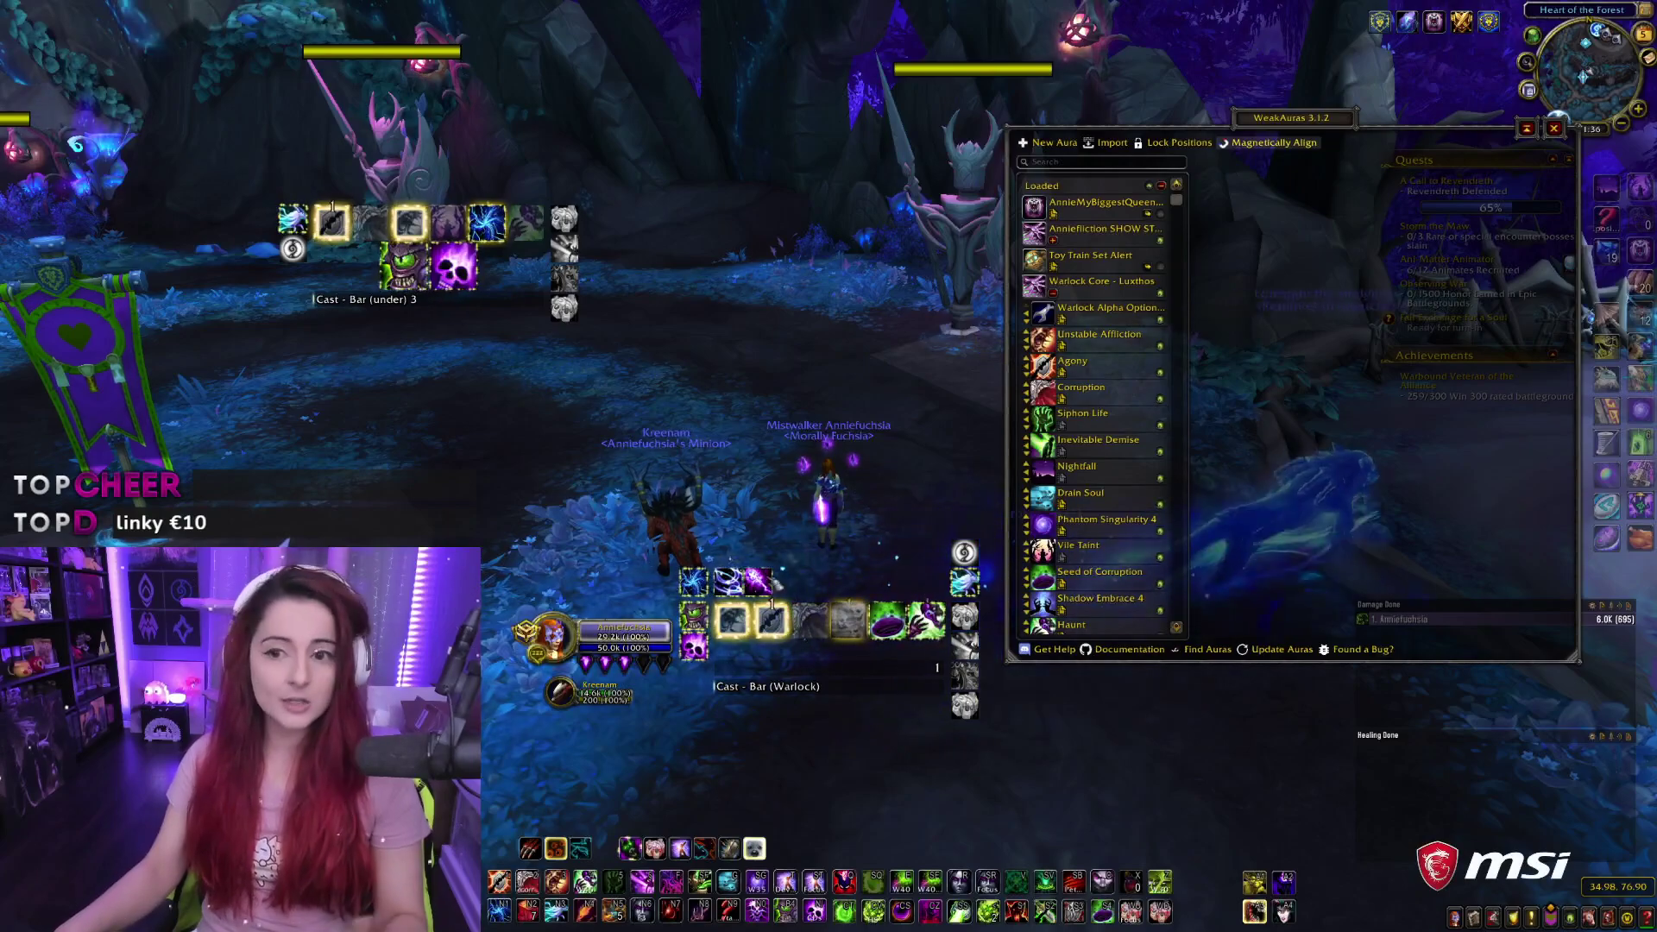
Step: Select Unstable Affliction and show its Display settings with icon size and position
{"action": "left_click", "coordinate": [1099, 344]}
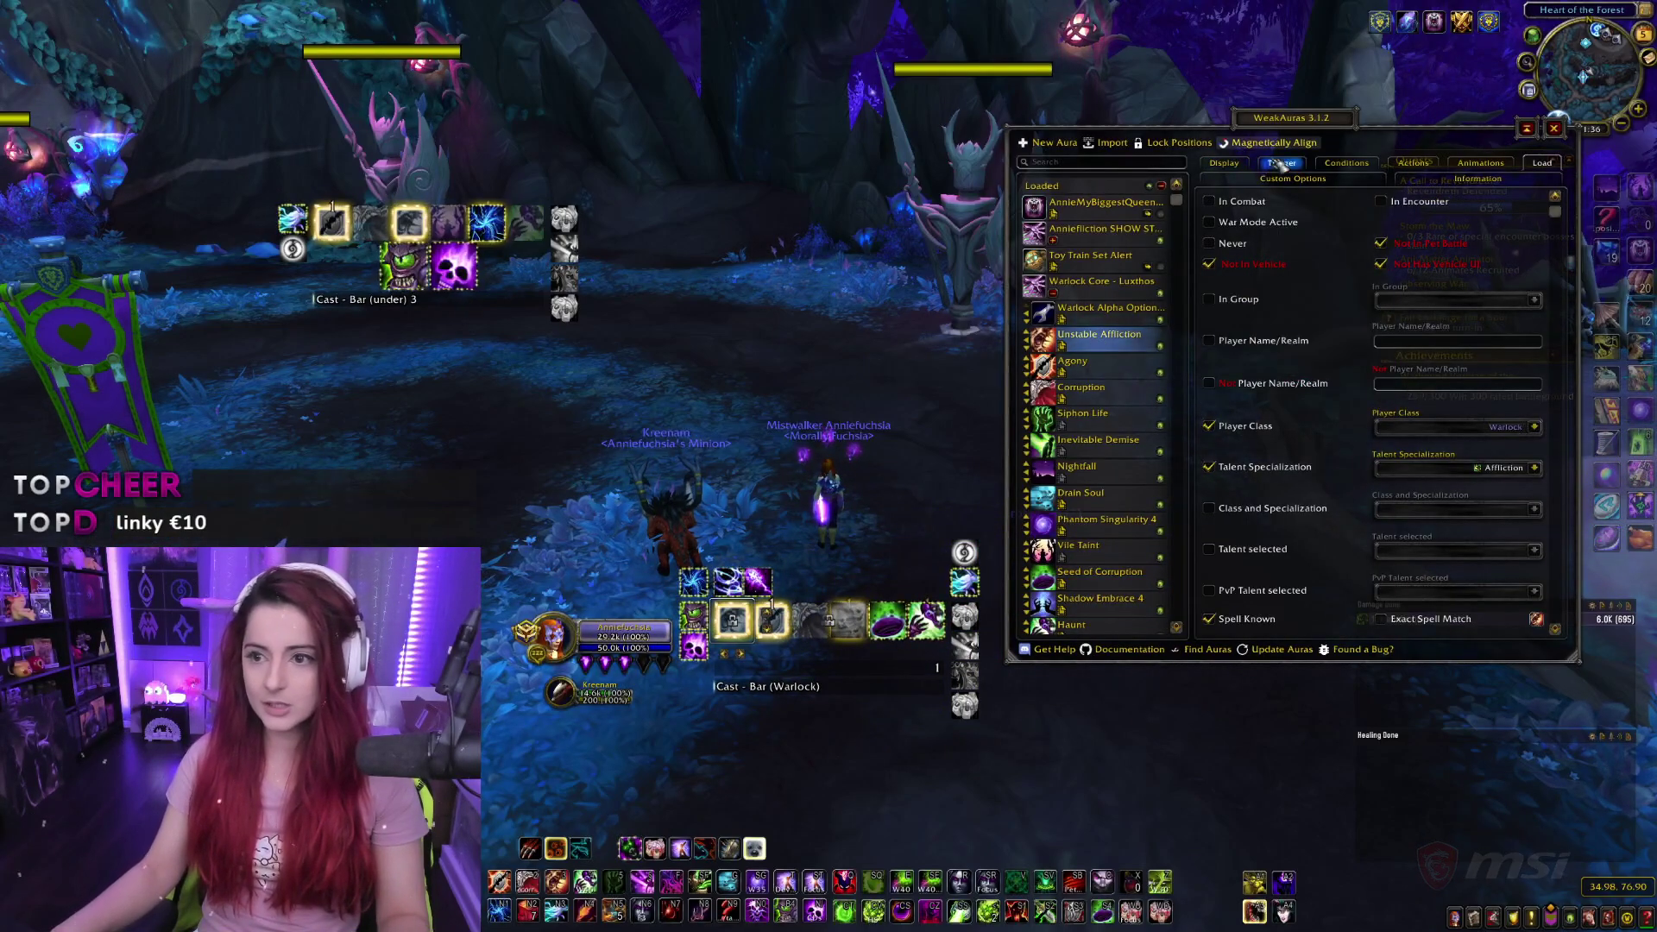
{"action": "left_click", "coordinate": [1229, 163]}
{"action": "left_click_drag", "start_coordinate": [1292, 117], "coordinate": [1237, 99]}
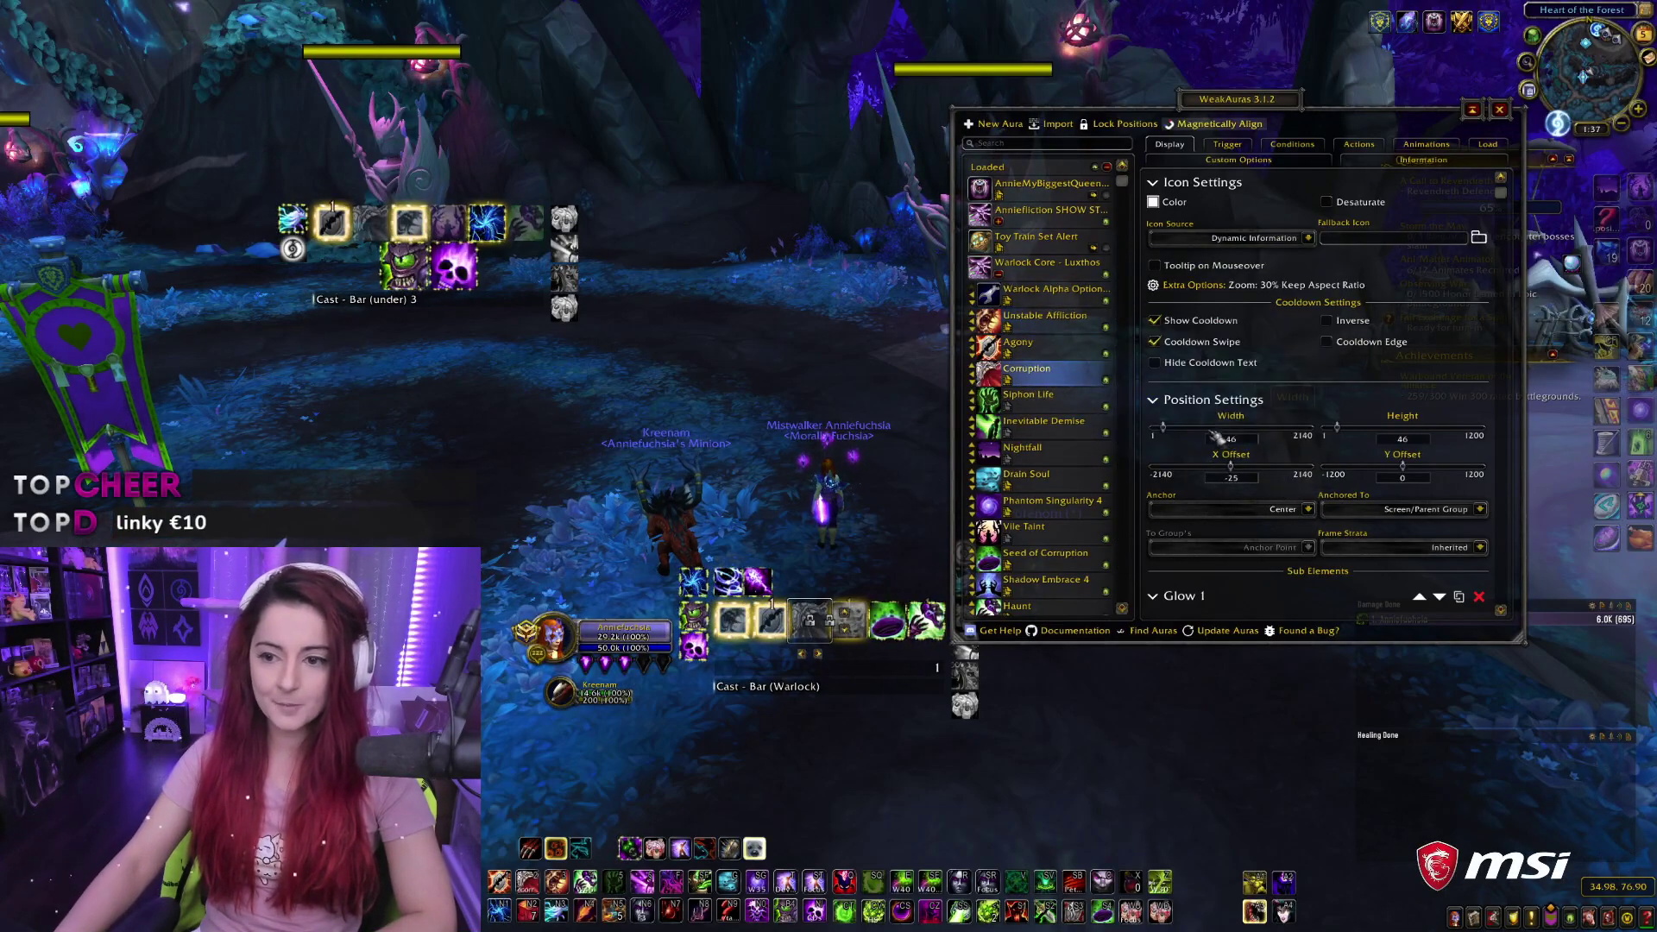
Step: Edit Unstable Affliction's X offset (e.g. -75 to -175), then review Agony and Corruption offsets
{"action": "left_click", "coordinate": [1044, 316]}
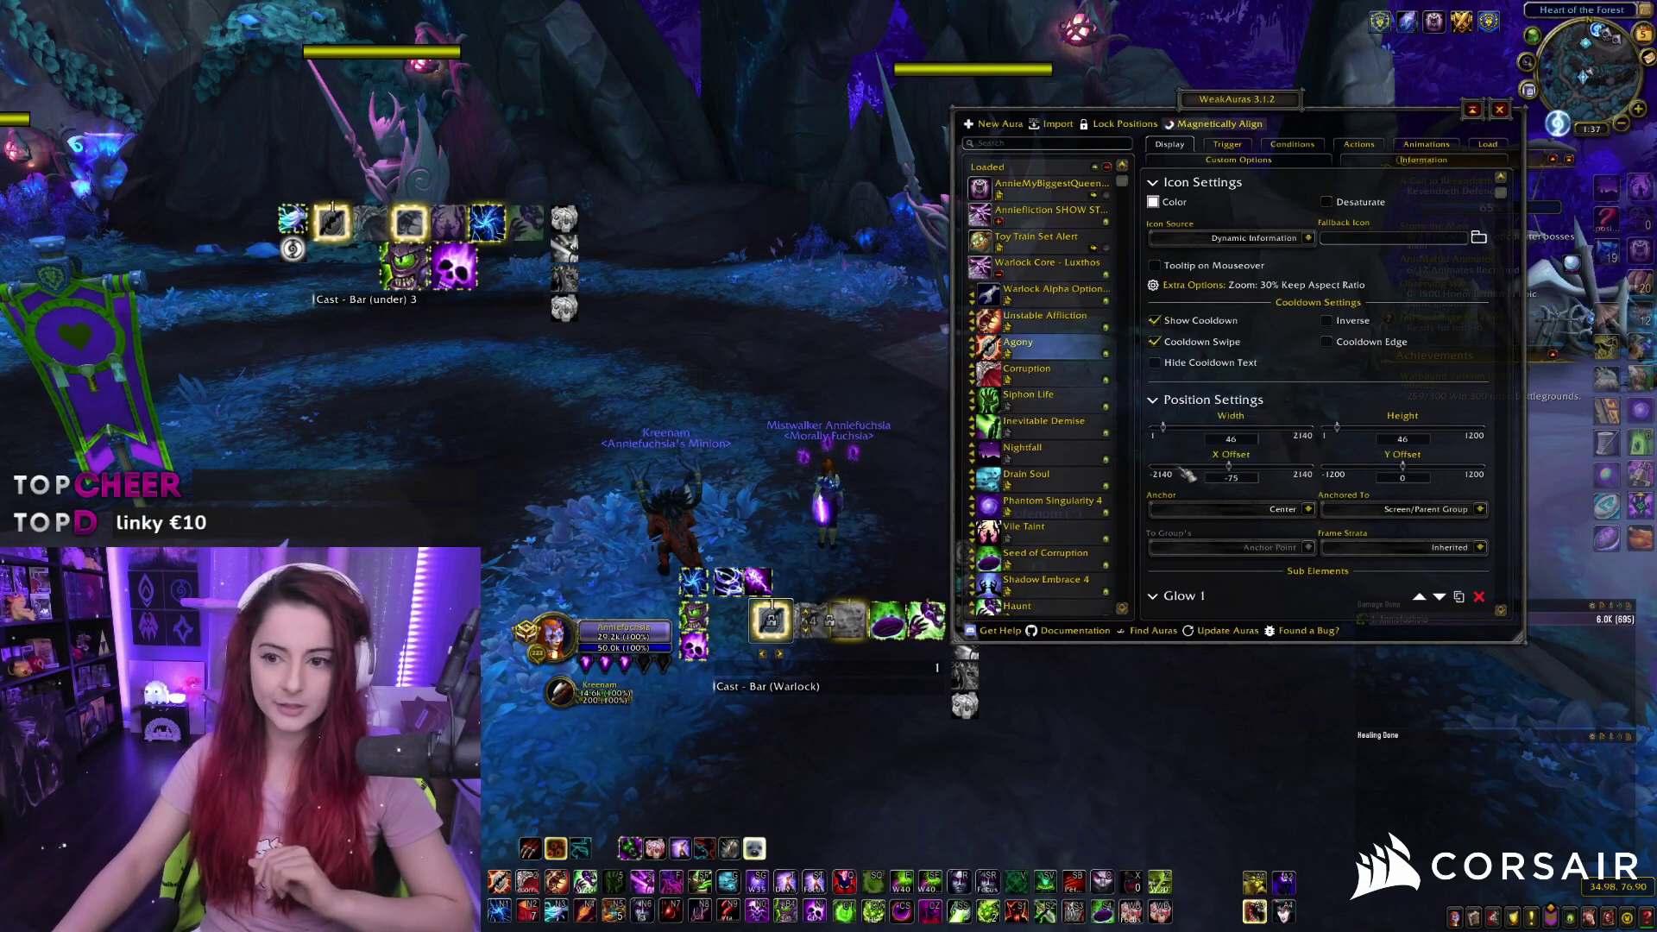
{"action": "left_click", "coordinate": [1226, 478]}
{"action": "type", "text": "1"}
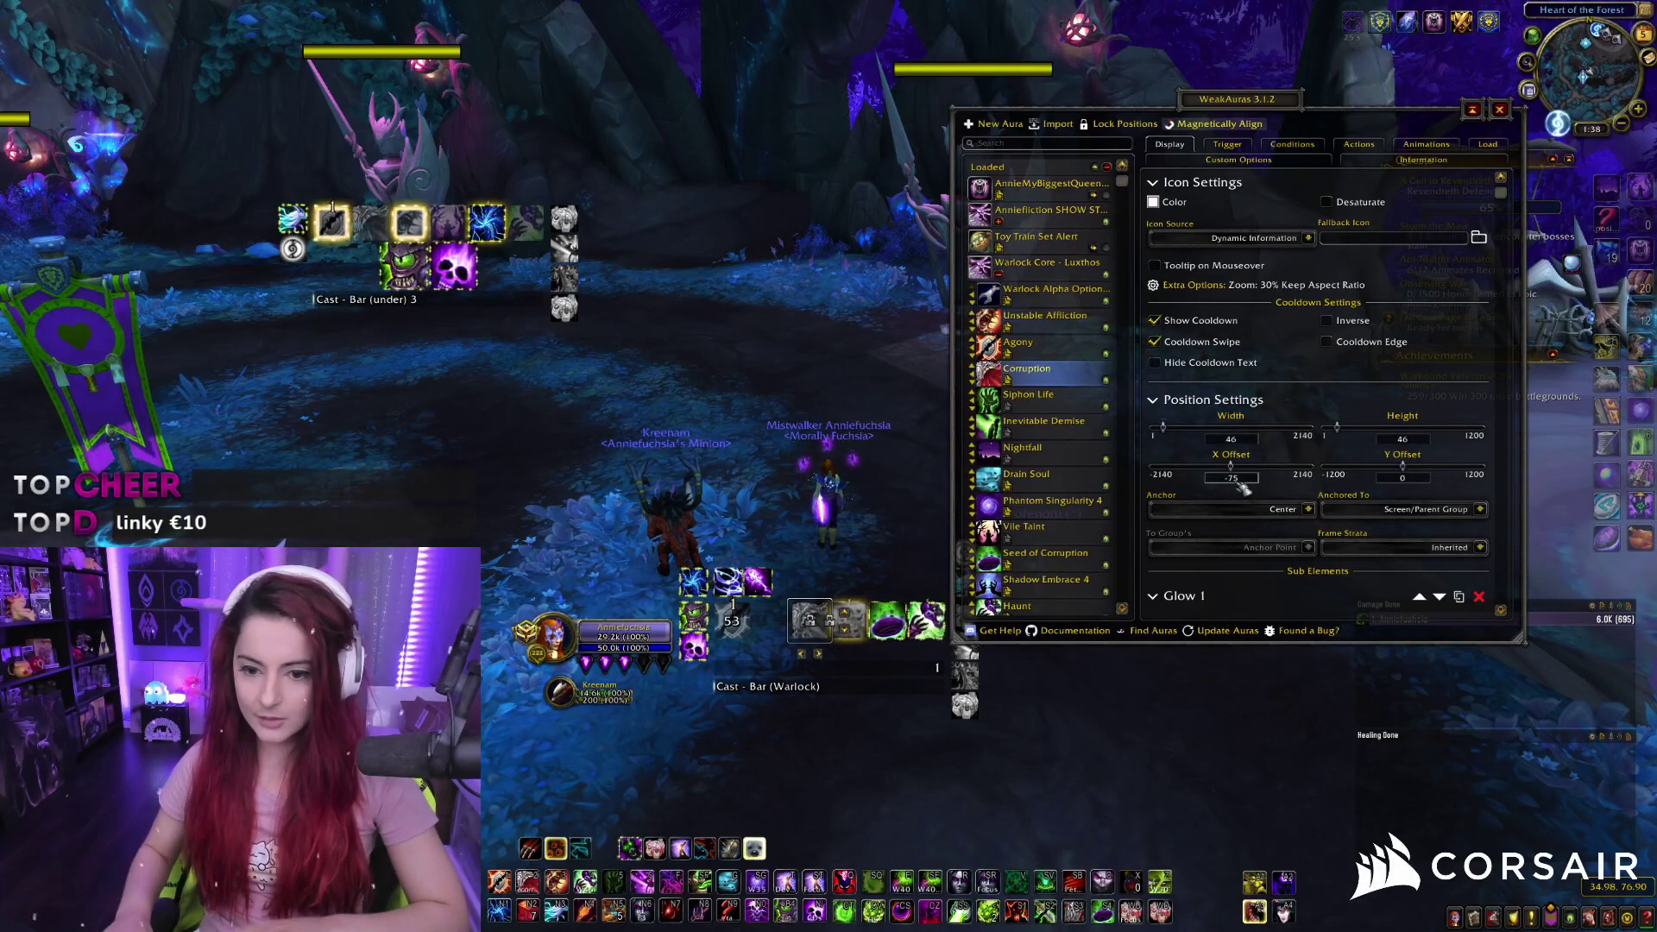
{"action": "left_click", "coordinate": [1068, 354]}
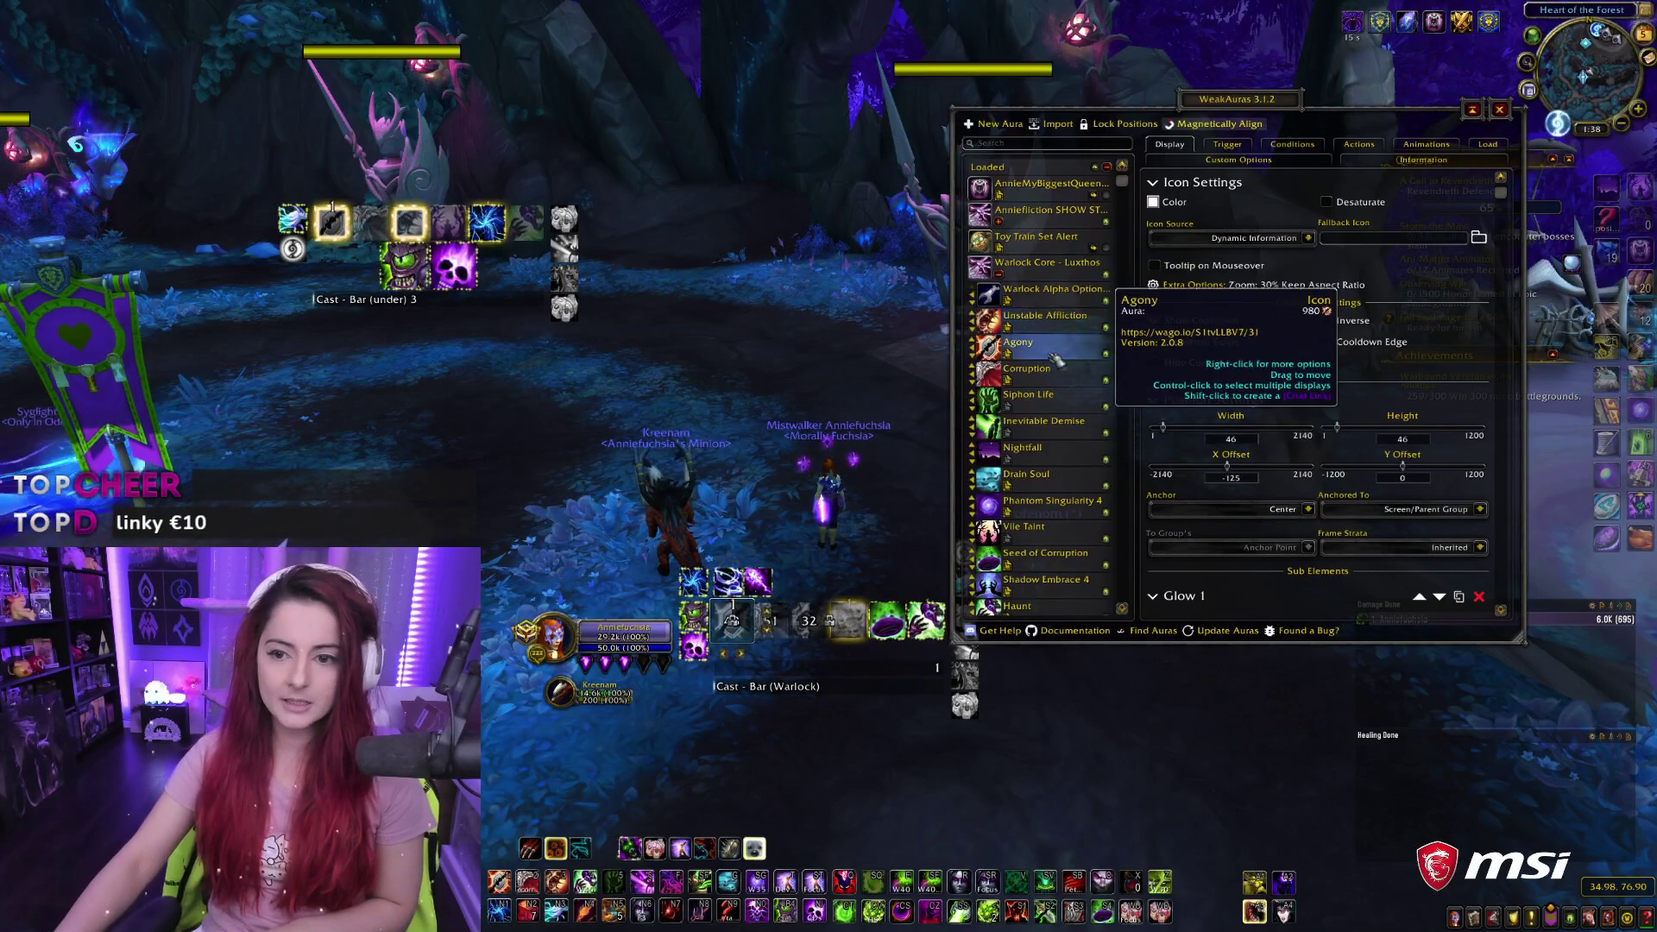
{"action": "left_click", "coordinate": [1092, 370]}
{"action": "left_click", "coordinate": [1055, 350]}
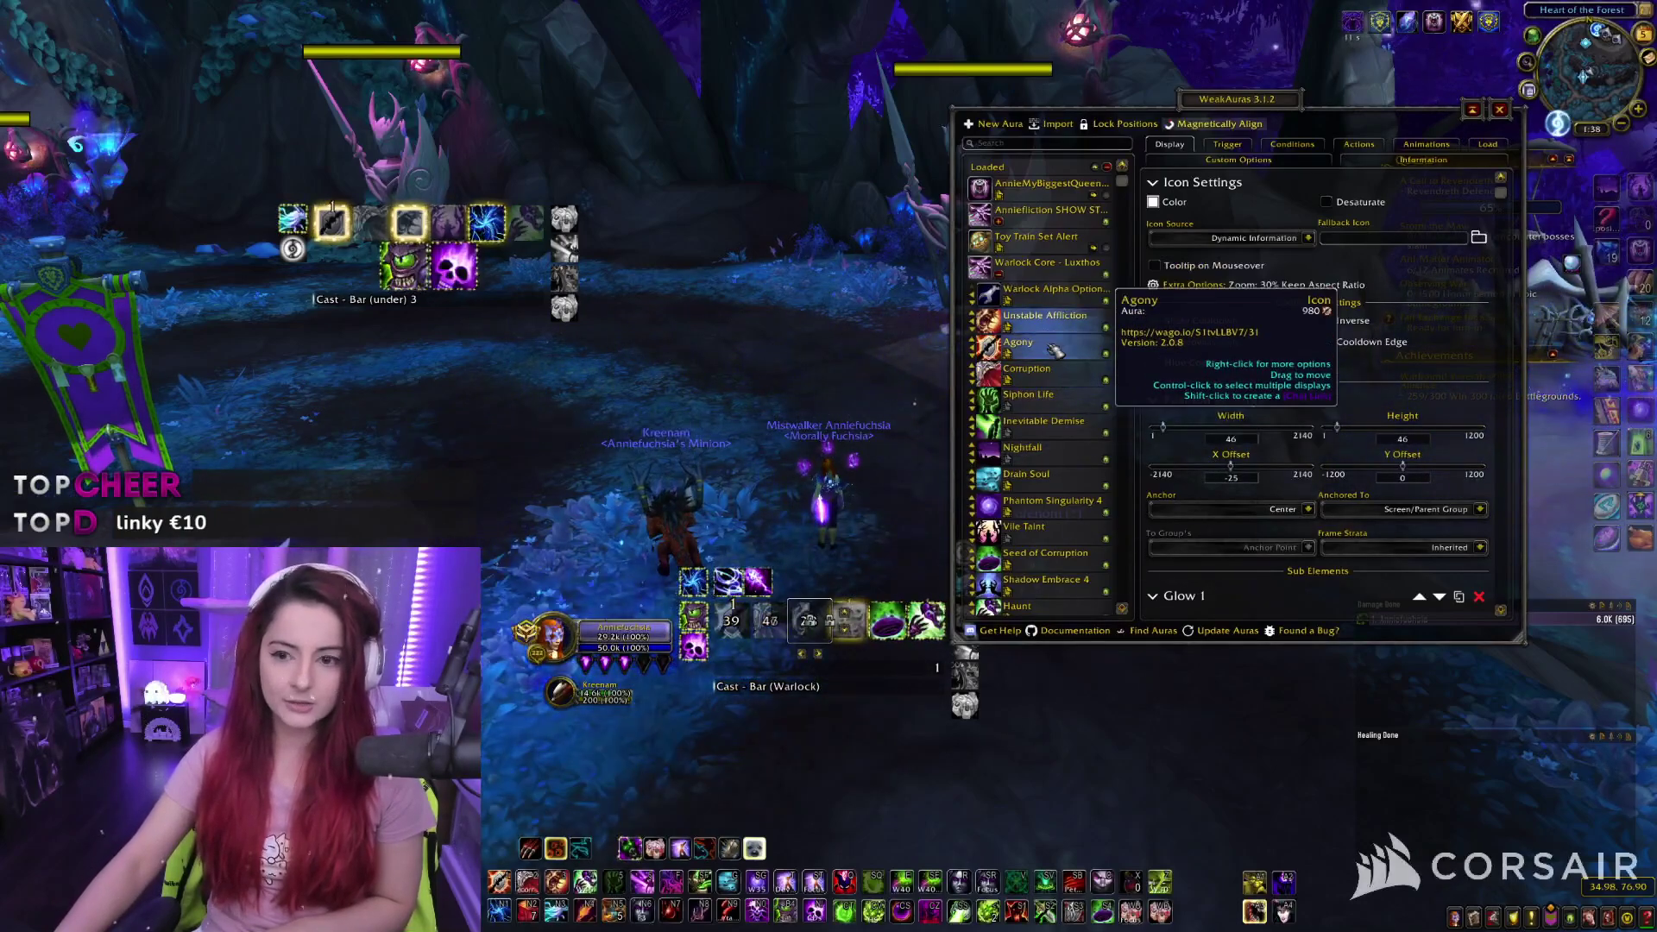